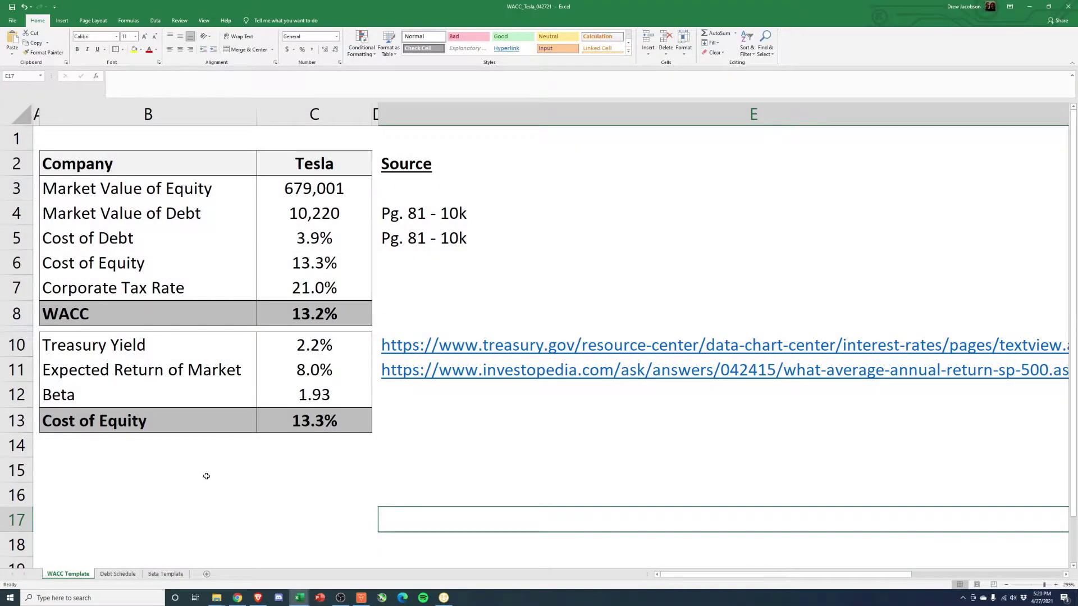
Select the empty cells B15:C15 below the WACC table
{"action": "left_click", "coordinate": [82, 451]}
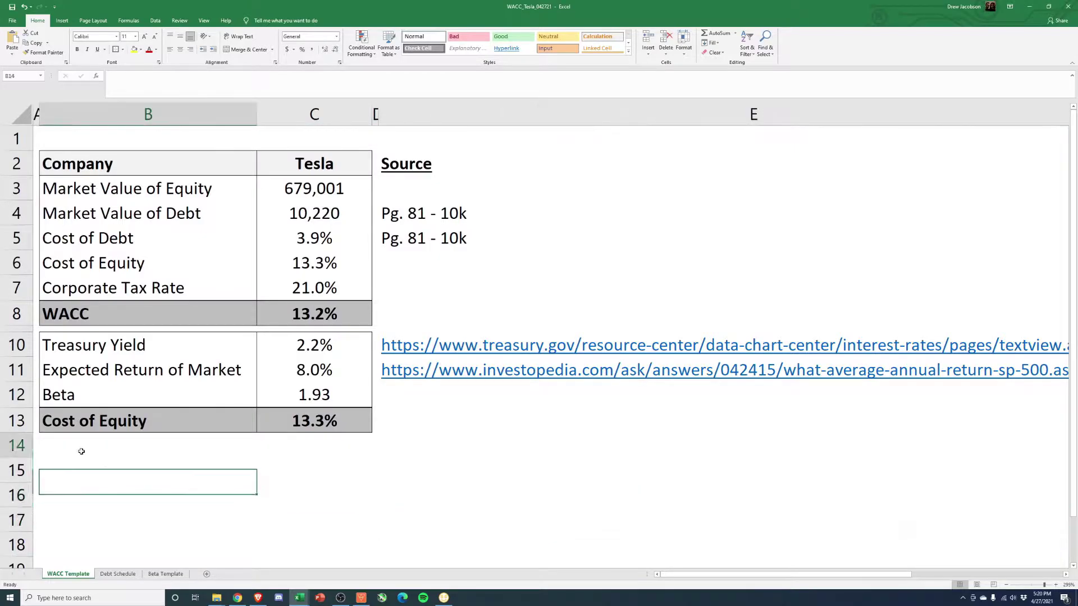
{"action": "left_click", "coordinate": [162, 474]}
{"action": "left_click", "coordinate": [308, 470]}
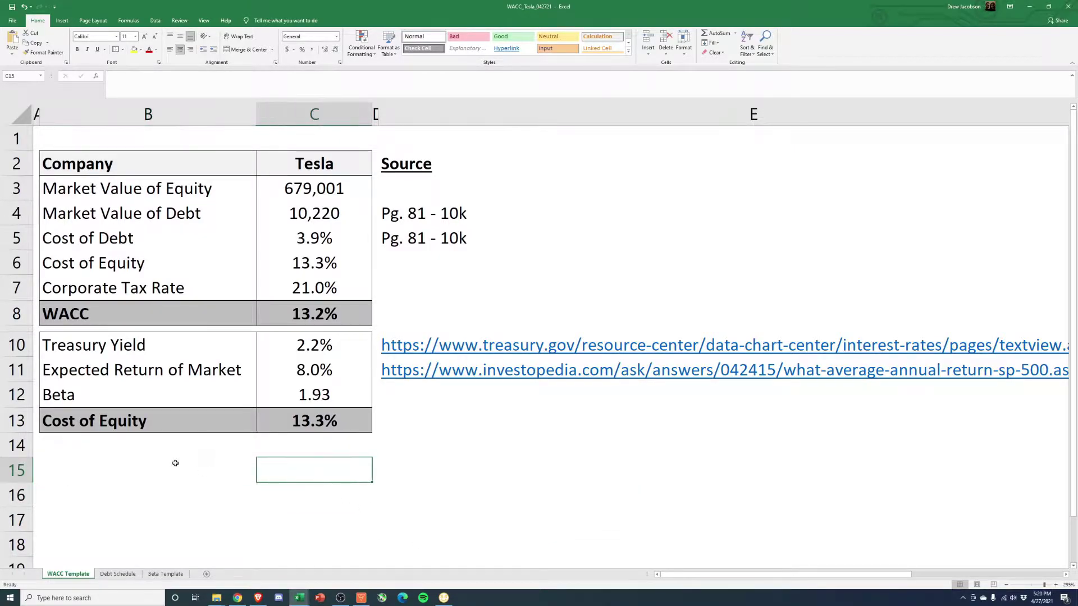
{"action": "left_click_drag", "start_coordinate": [175, 463], "coordinate": [307, 480]}
{"action": "left_click", "coordinate": [457, 457]}
{"action": "key", "text": "Left"}
{"action": "key", "text": "Left"}
{"action": "left_click_drag", "start_coordinate": [158, 470], "coordinate": [298, 471]}
{"action": "left_click", "coordinate": [277, 472]}
Select the Market Value of Equity cell C3 and look up the TSLA quote on Yahoo Finance
{"action": "left_click", "coordinate": [304, 189]}
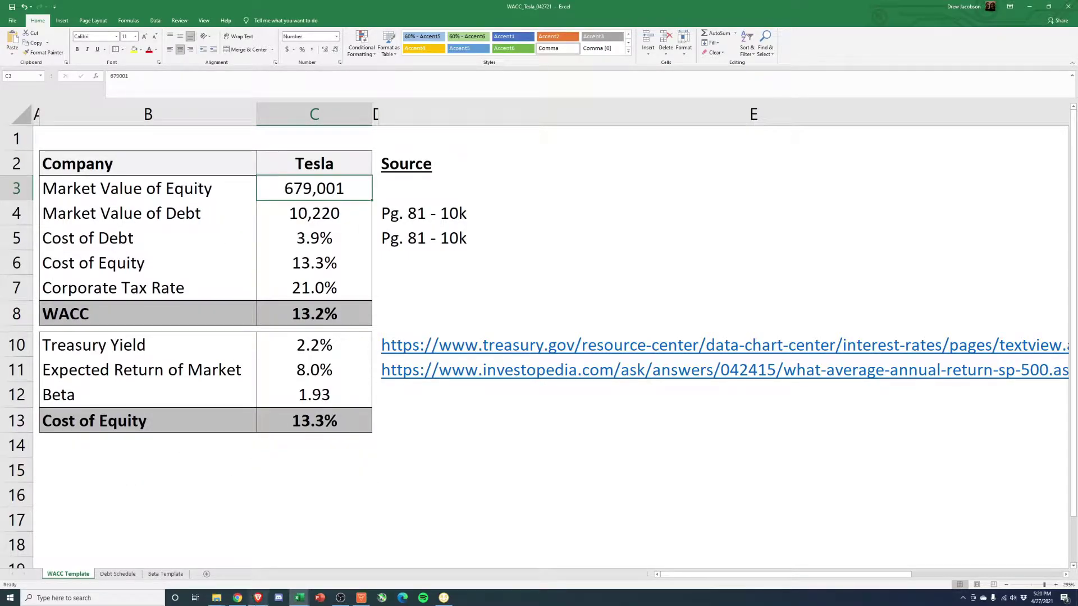
{"action": "key", "text": "alt+Tab"}
{"action": "left_click", "coordinate": [655, 13]}
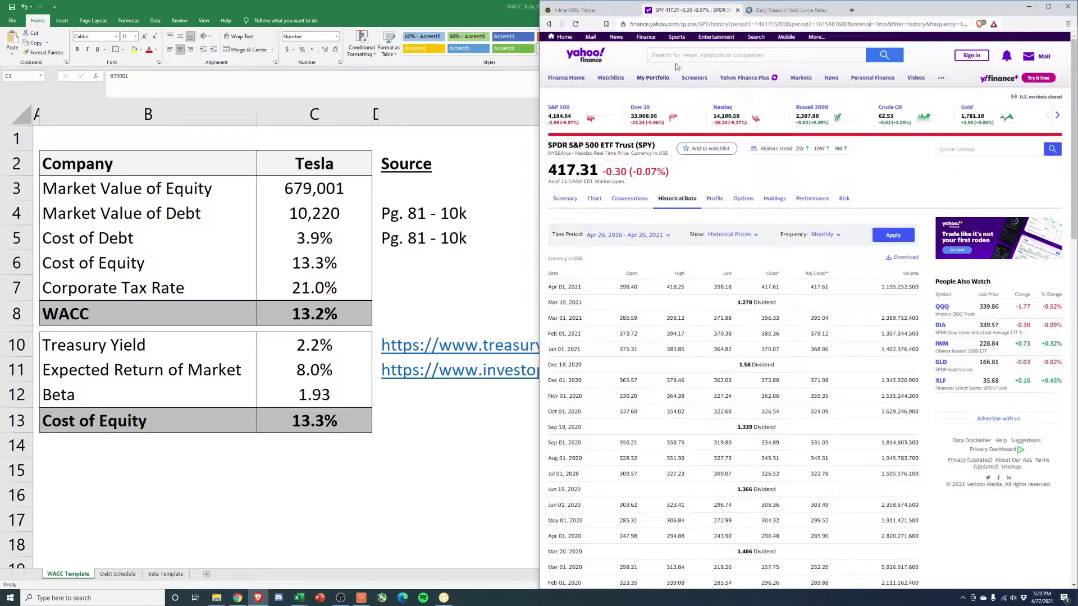
{"action": "left_click", "coordinate": [675, 54]}
{"action": "type", "text": "tsla"}
{"action": "key", "text": "Return"}
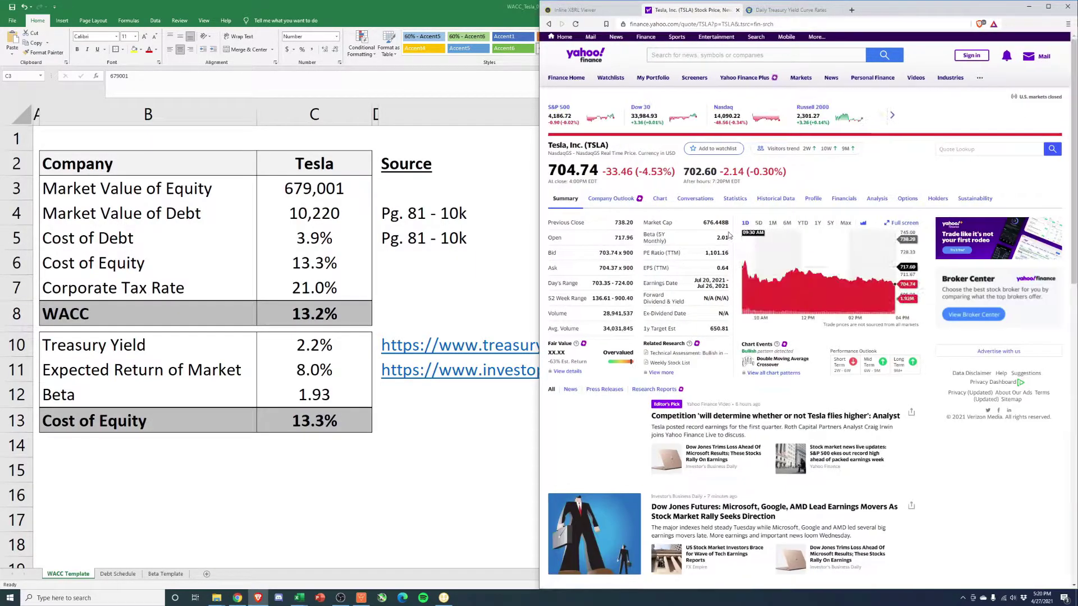
Enter 676448 as Tesla's Market Value of Equity in C3, then go to the Debt Schedule sheet
{"action": "left_click", "coordinate": [315, 188]}
{"action": "key", "text": "super+Up"}
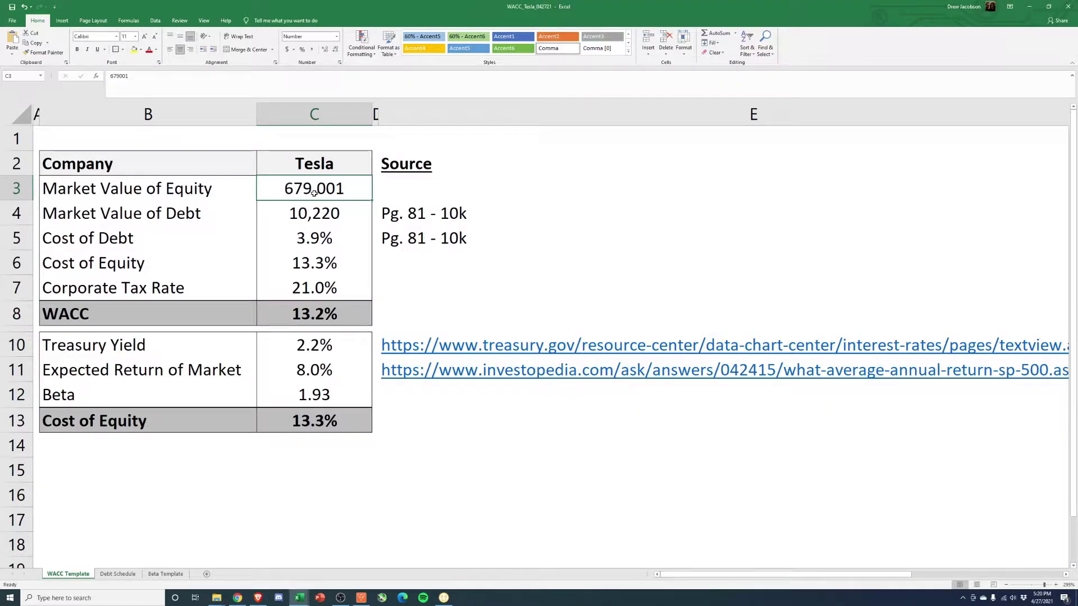
{"action": "type", "text": "676448"}
{"action": "key", "text": "Return"}
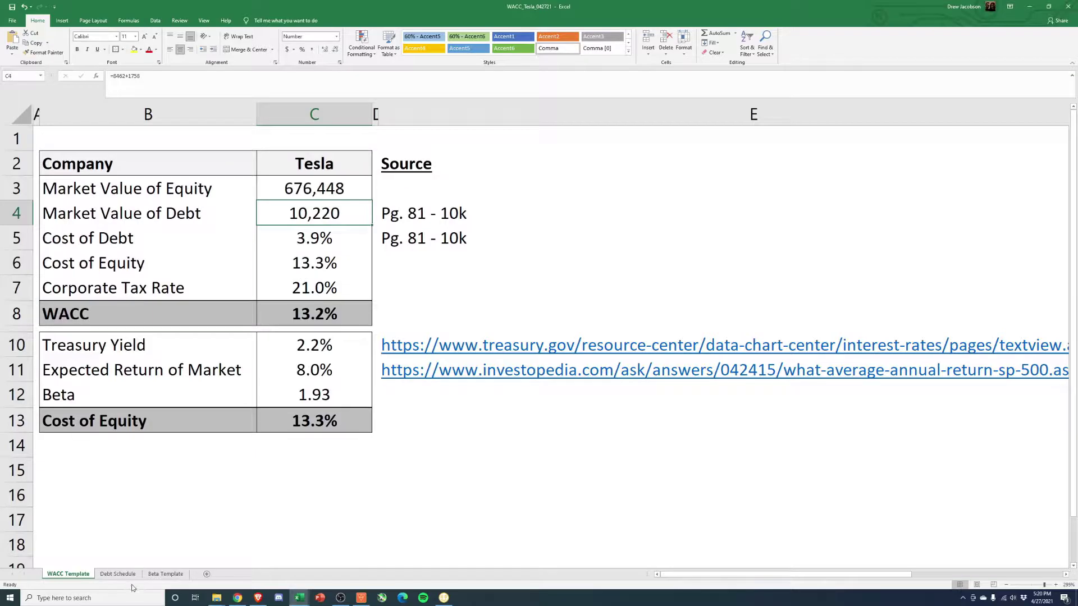
{"action": "left_click", "coordinate": [119, 573]}
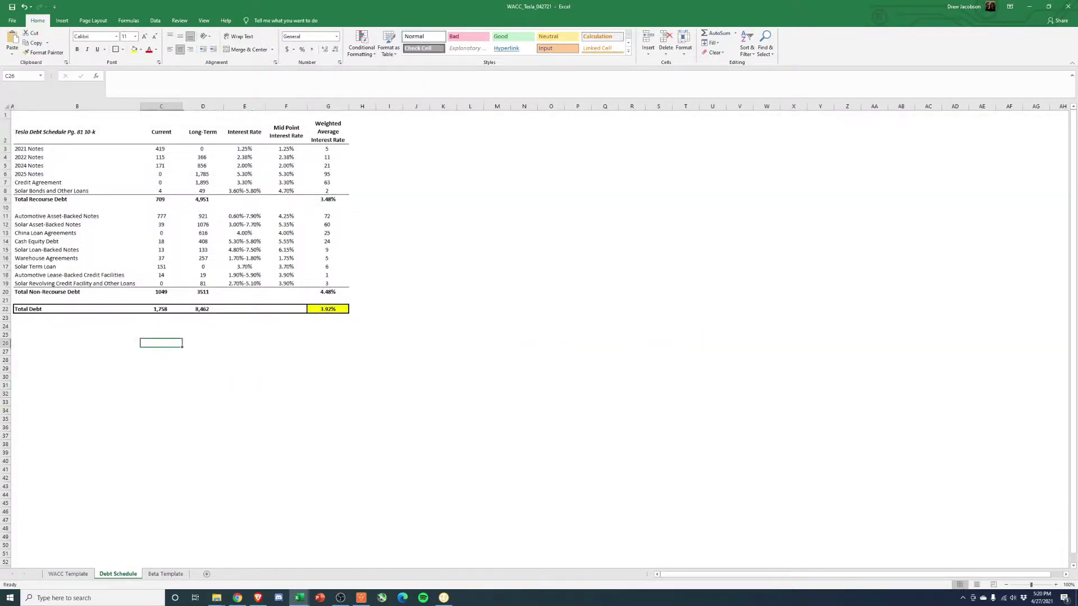
Show Tesla's 10-K full-screen in the XBRL viewer and scroll to the Note 12 Debt table
{"action": "left_click", "coordinate": [258, 598]}
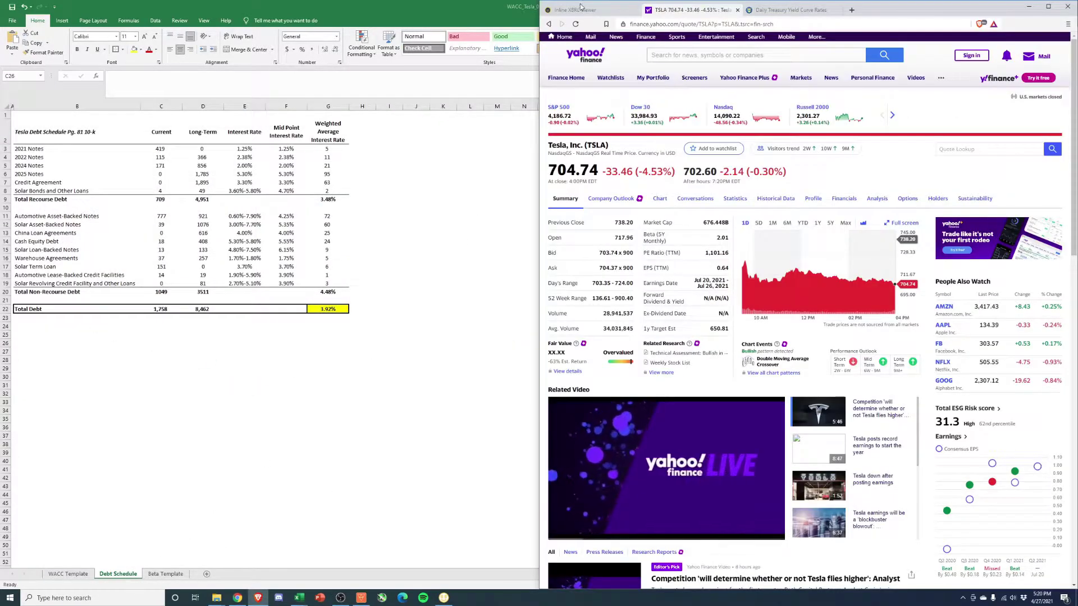
{"action": "key", "text": "ctrl+shift+Tab"}
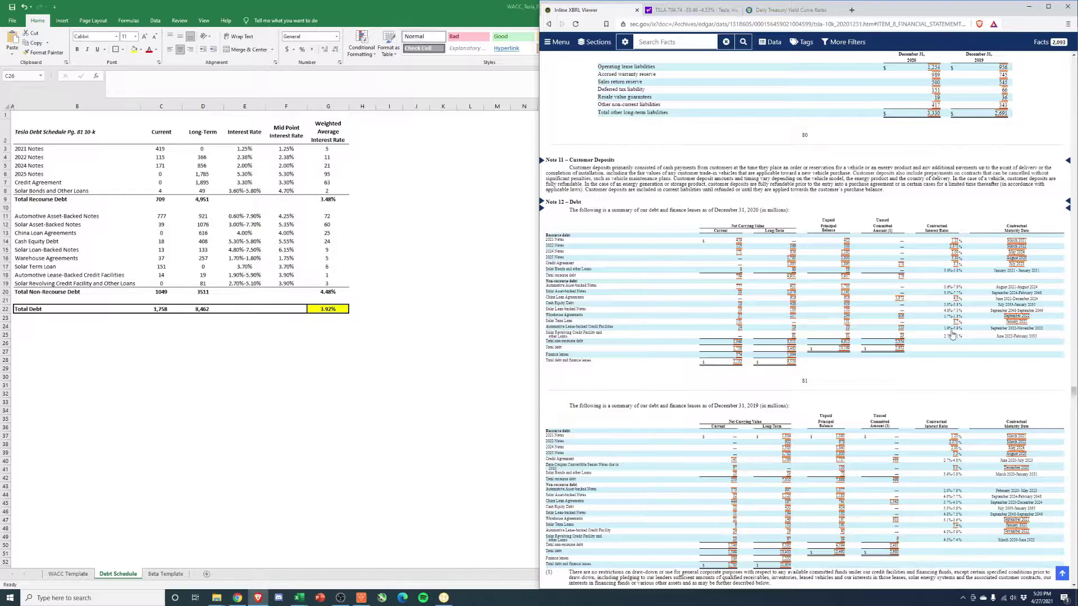
{"action": "left_click", "coordinate": [1047, 6]}
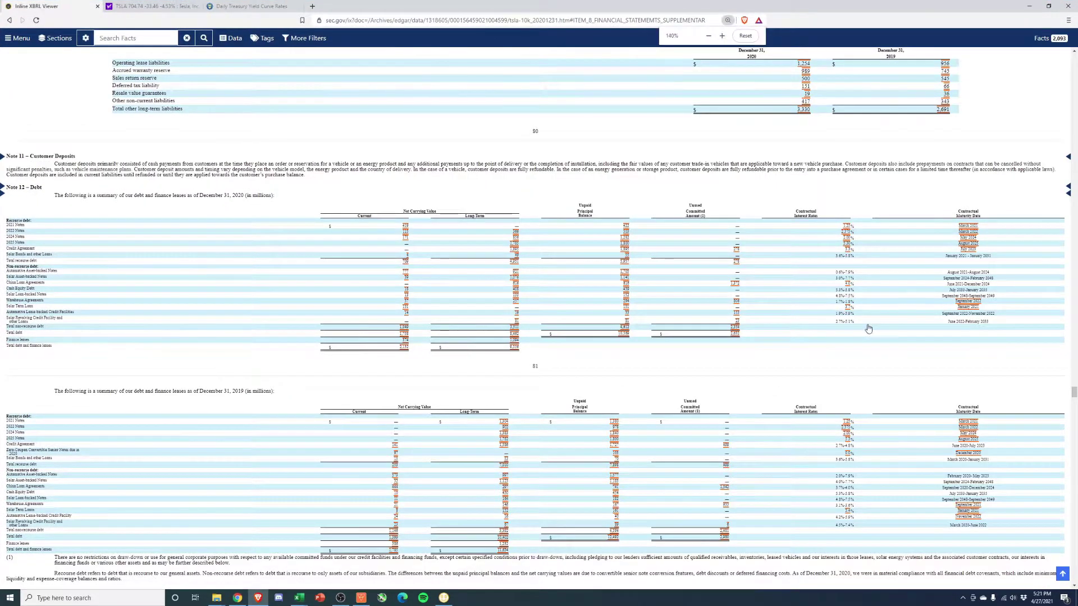
{"action": "scroll", "coordinate": [839, 313], "scroll_direction": "up", "scroll_amount": 2}
{"action": "scroll", "coordinate": [859, 327], "scroll_direction": "down", "scroll_amount": 1}
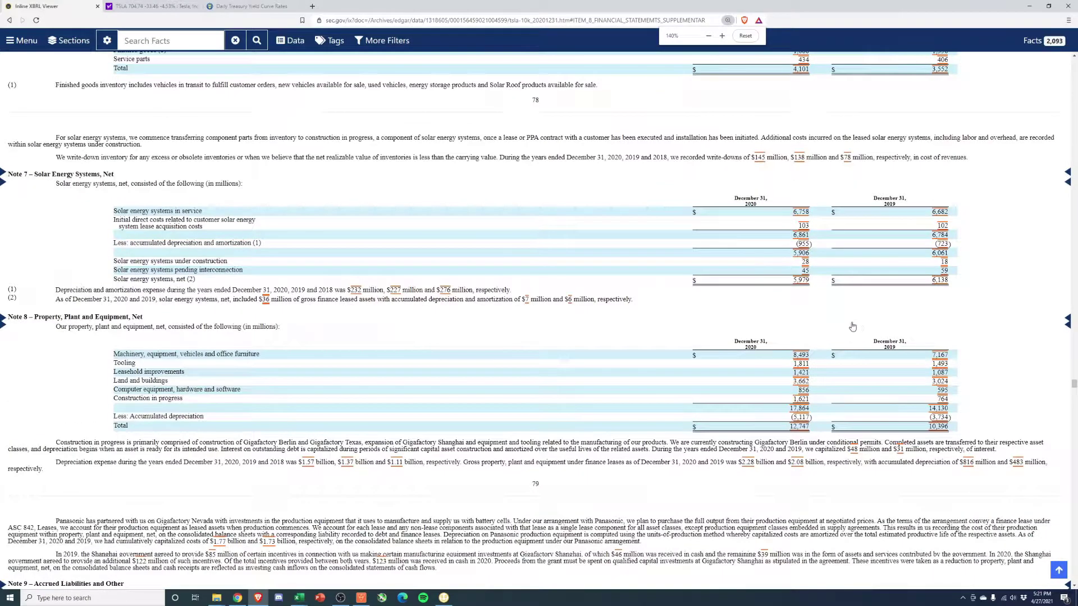
{"action": "scroll", "coordinate": [851, 327], "scroll_direction": "down", "scroll_amount": 1}
{"action": "scroll", "coordinate": [715, 326], "scroll_direction": "up", "scroll_amount": 2}
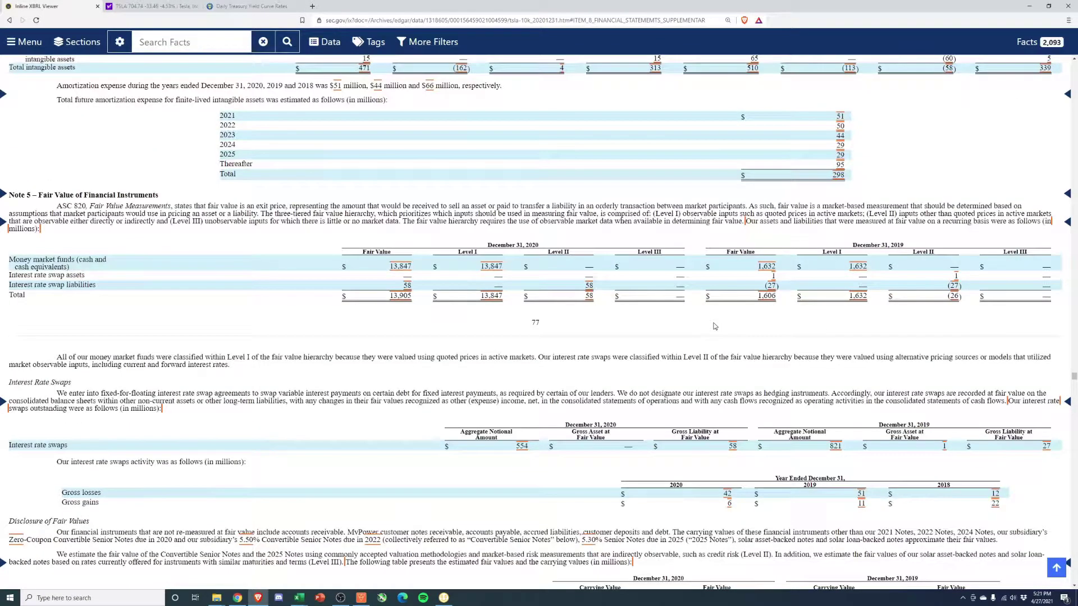
{"action": "scroll", "coordinate": [714, 326], "scroll_direction": "up", "scroll_amount": 1}
{"action": "scroll", "coordinate": [711, 329], "scroll_direction": "down", "scroll_amount": 10}
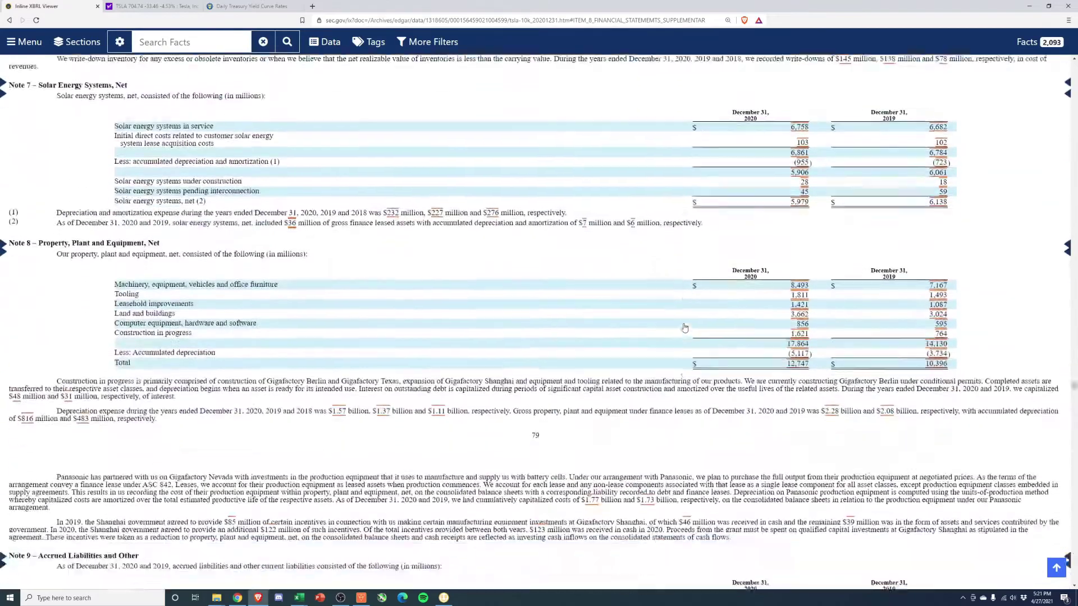
{"action": "scroll", "coordinate": [683, 328], "scroll_direction": "down", "scroll_amount": 2}
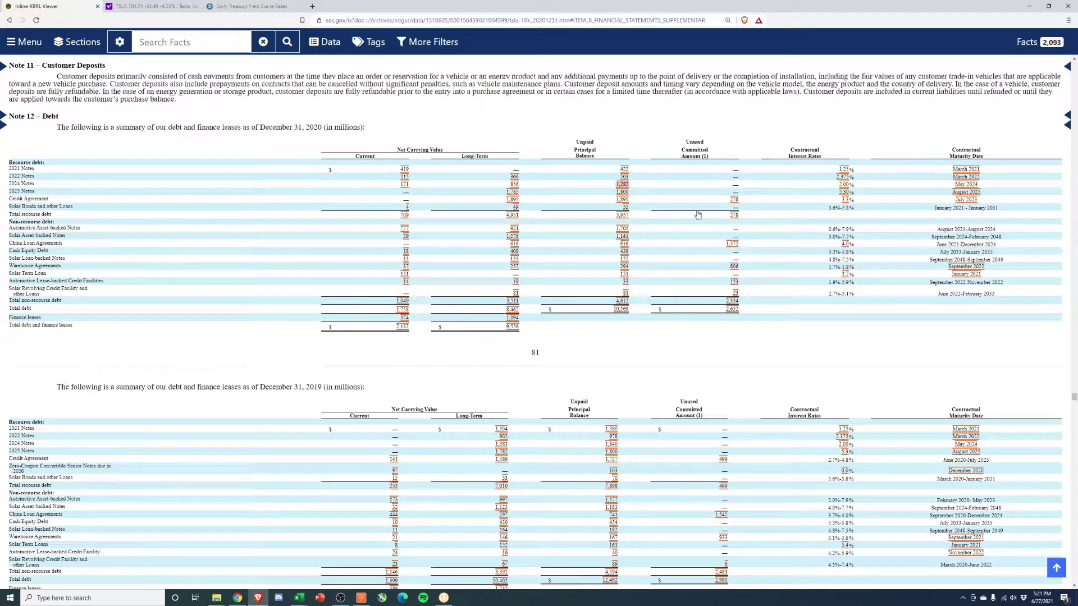
{"action": "key", "text": "alt+Tab"}
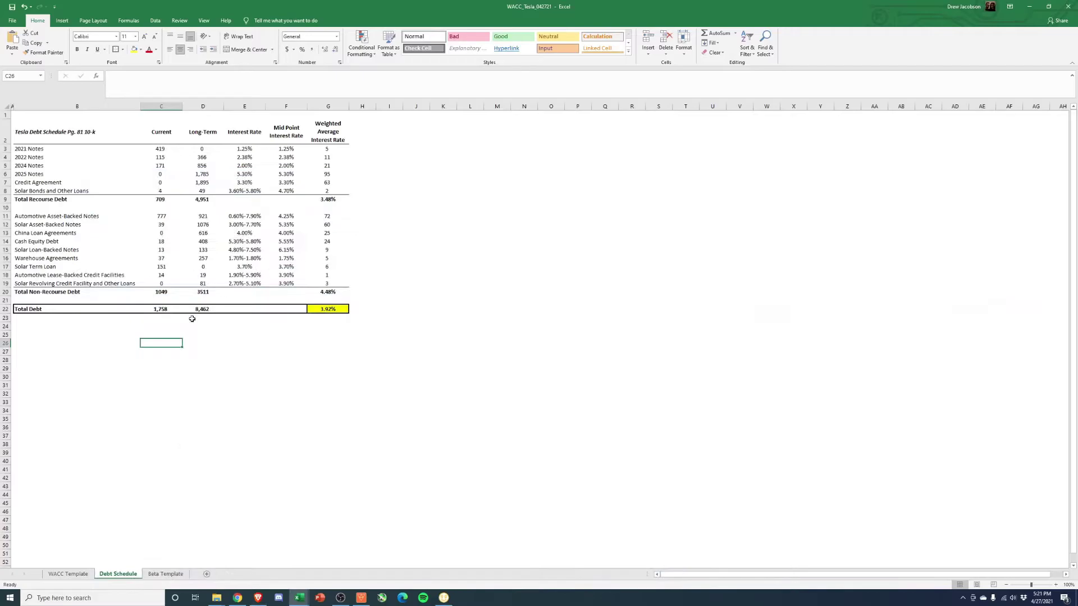
{"action": "left_click", "coordinate": [191, 318]}
{"action": "scroll", "coordinate": [239, 340], "scroll_direction": "up", "scroll_amount": 6}
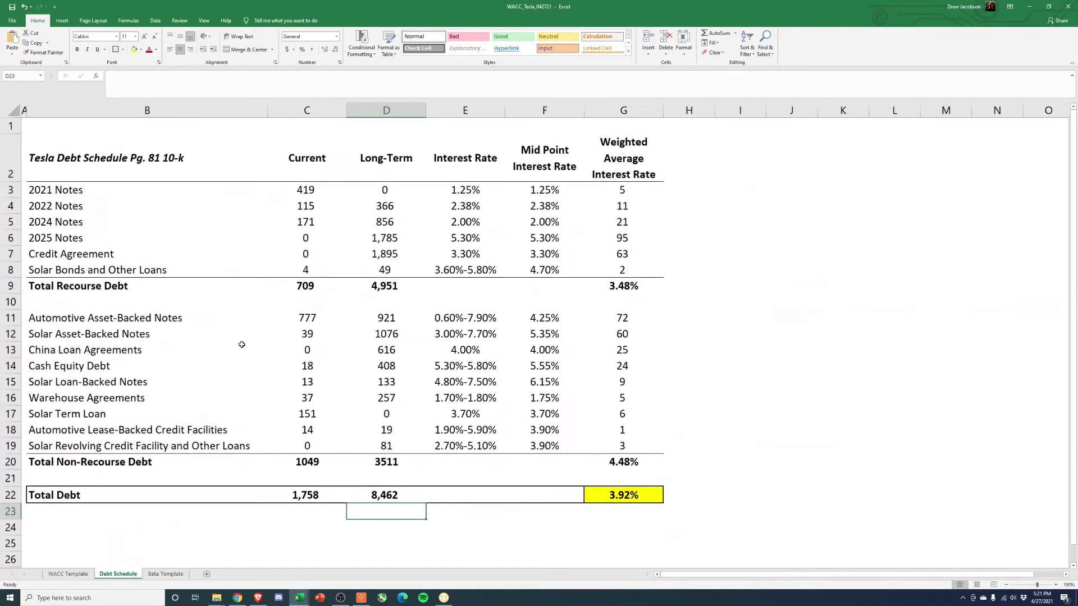
{"action": "left_click_drag", "start_coordinate": [317, 194], "coordinate": [314, 269]}
{"action": "left_click_drag", "start_coordinate": [385, 191], "coordinate": [387, 270]}
{"action": "left_click_drag", "start_coordinate": [305, 286], "coordinate": [384, 285]}
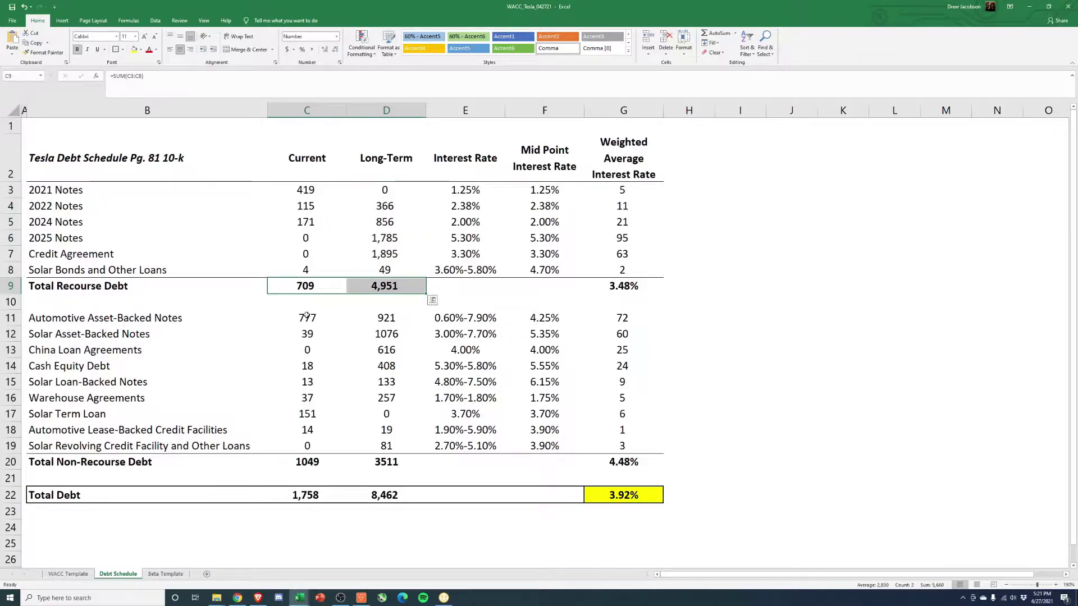
{"action": "left_click_drag", "start_coordinate": [307, 316], "coordinate": [307, 446]}
{"action": "left_click_drag", "start_coordinate": [386, 318], "coordinate": [387, 446]}
{"action": "left_click", "coordinate": [307, 461]}
{"action": "left_click", "coordinate": [303, 495]}
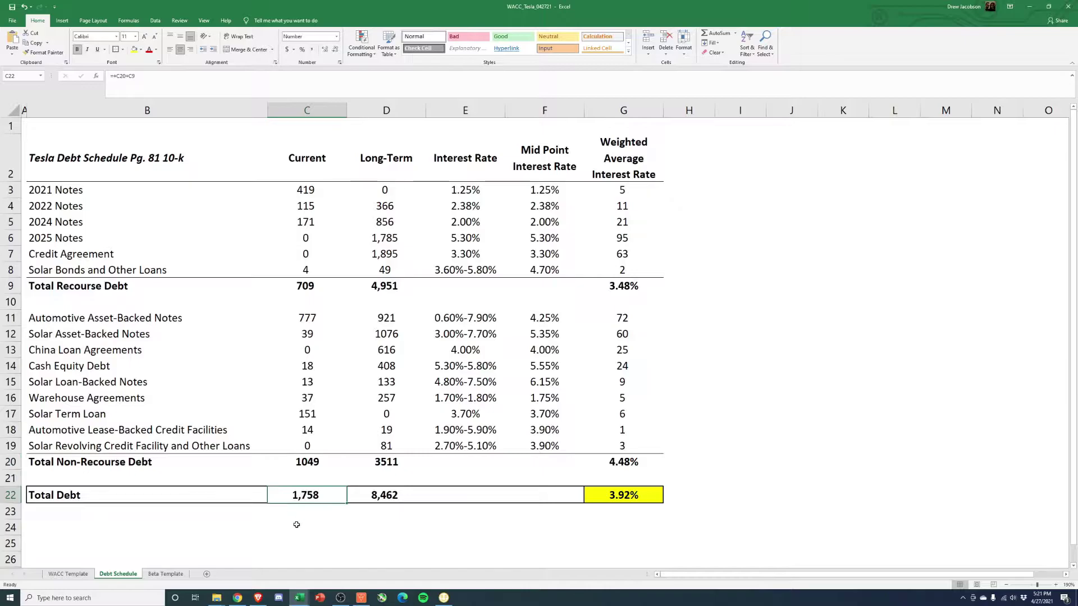
{"action": "key", "text": "Right"}
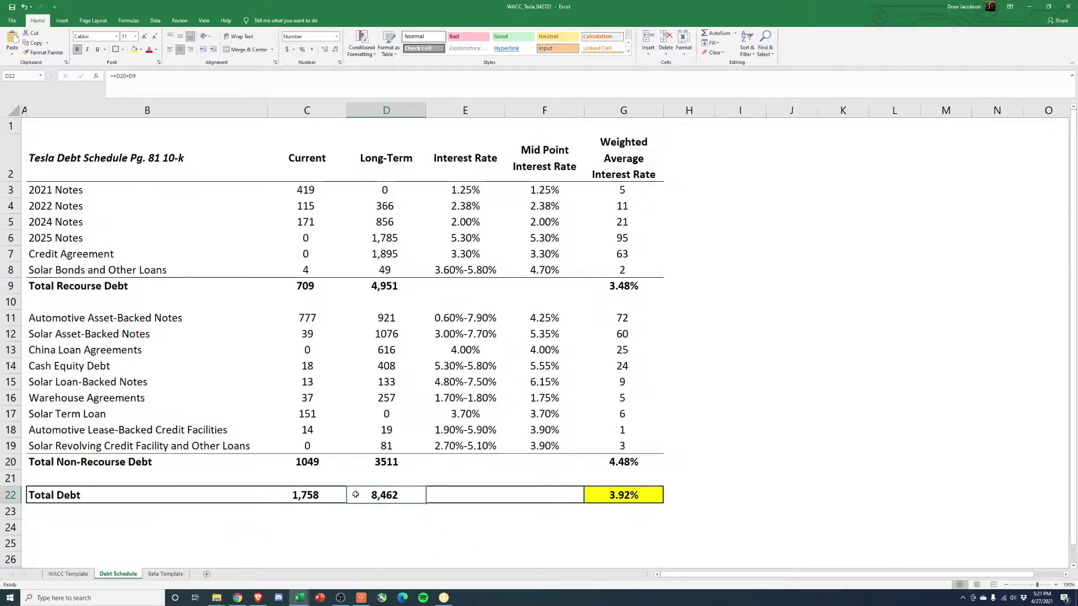
{"action": "left_click_drag", "start_coordinate": [330, 497], "coordinate": [414, 492]}
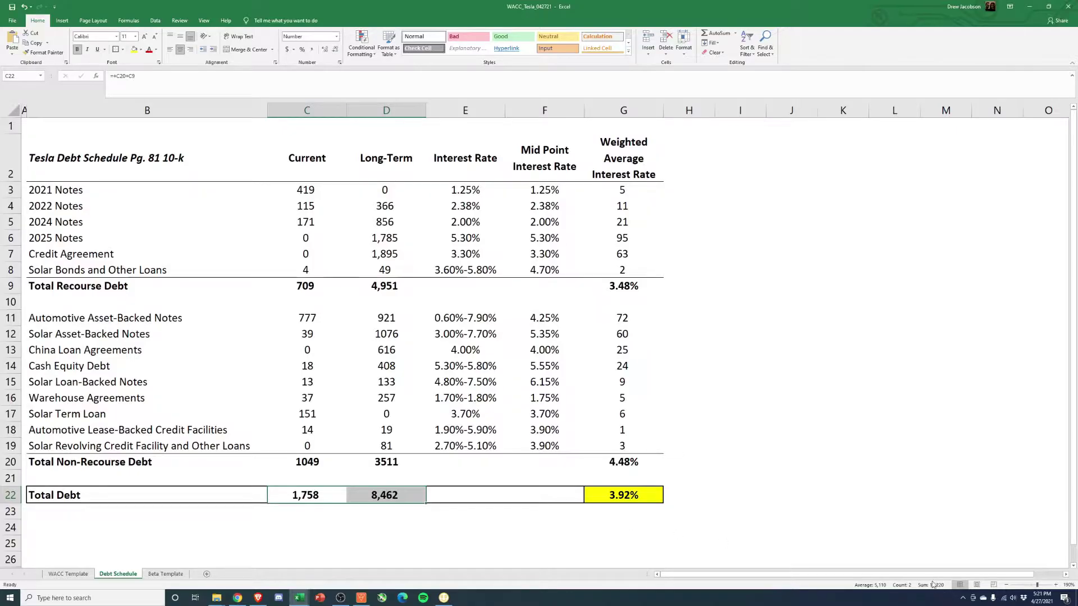
{"action": "left_click", "coordinate": [77, 575]}
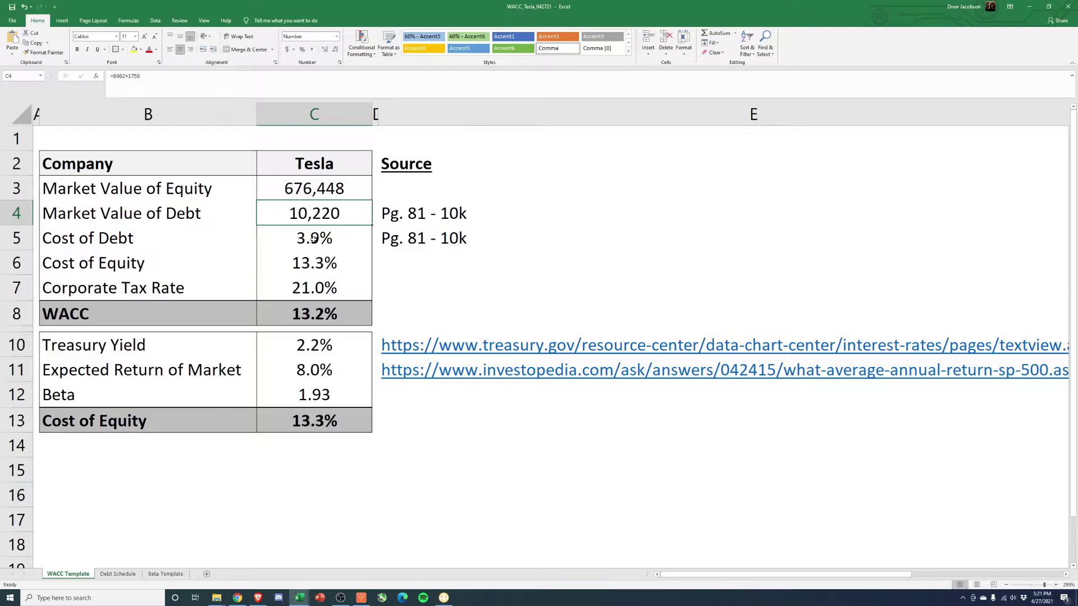
{"action": "left_click", "coordinate": [313, 240]}
{"action": "left_click", "coordinate": [118, 575]}
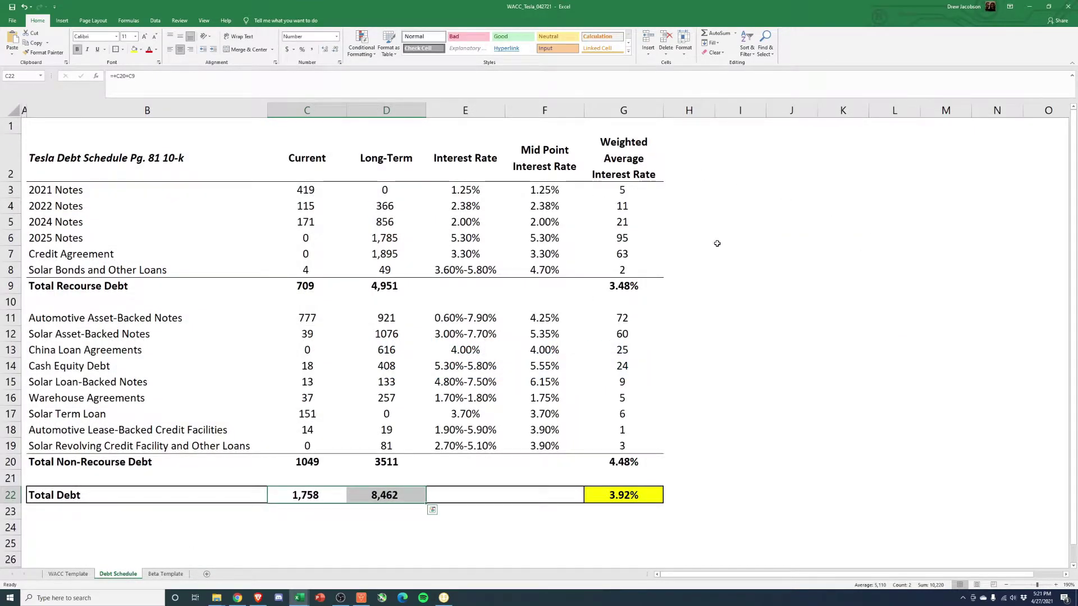
{"action": "left_click", "coordinate": [465, 366]}
{"action": "left_click", "coordinate": [480, 272]}
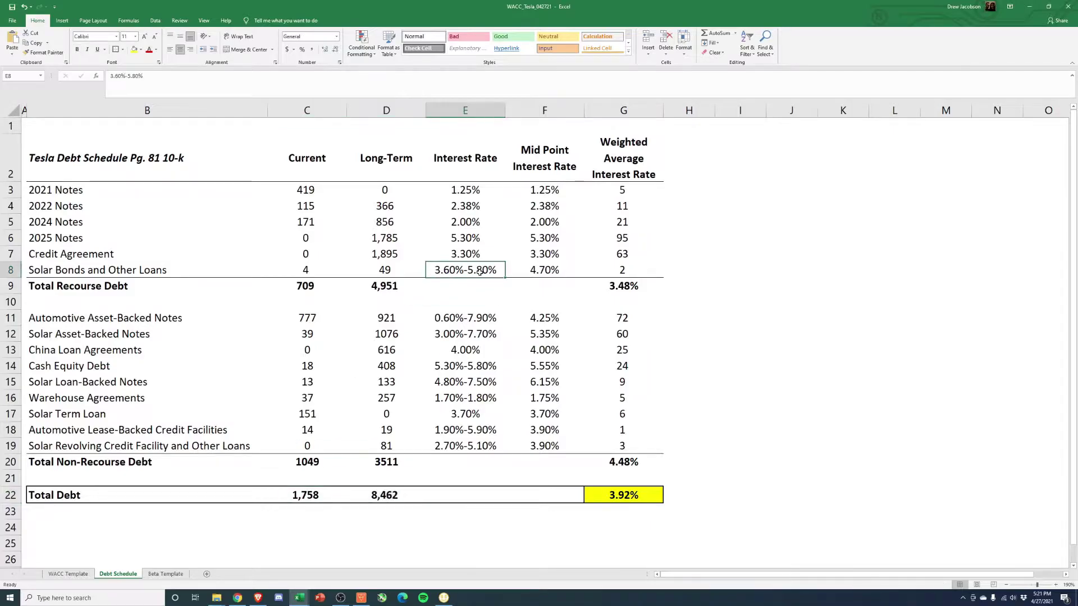
{"action": "left_click", "coordinate": [539, 272]}
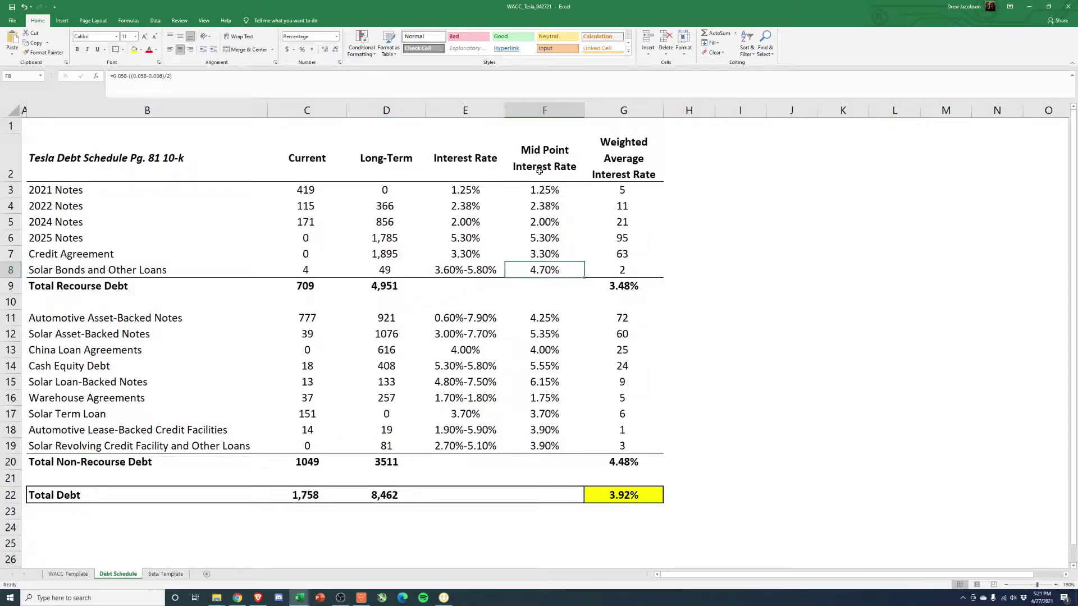
{"action": "left_click", "coordinate": [462, 274]}
{"action": "left_click", "coordinate": [547, 278]}
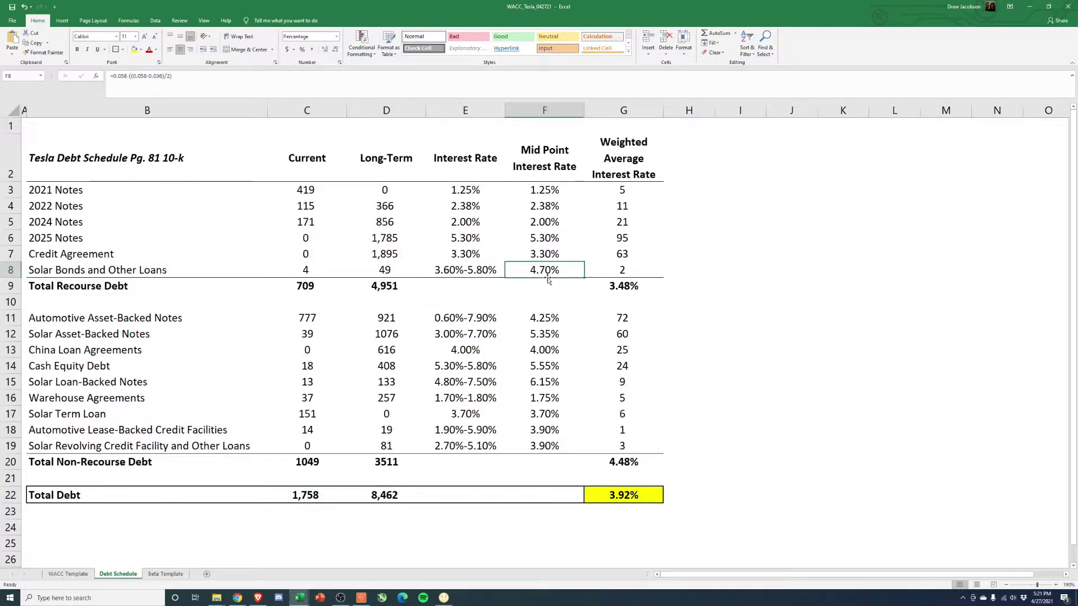
{"action": "left_click", "coordinate": [472, 323]}
{"action": "left_click", "coordinate": [536, 317]}
{"action": "left_click", "coordinate": [538, 333]}
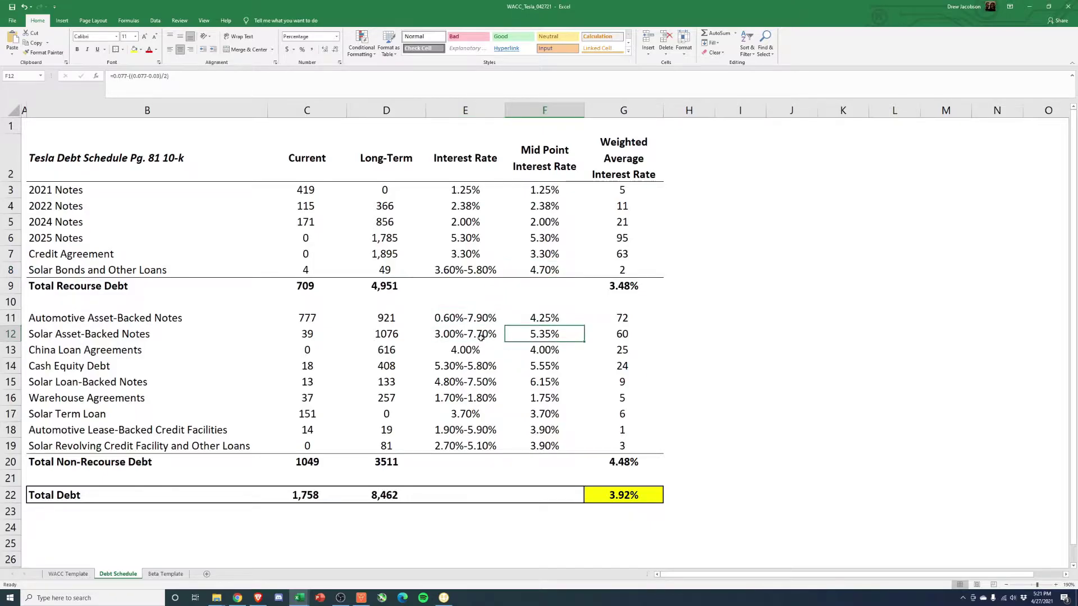
{"action": "left_click", "coordinate": [481, 336]}
{"action": "left_click", "coordinate": [474, 364]}
{"action": "left_click", "coordinate": [553, 363]}
{"action": "left_click", "coordinate": [490, 384]}
{"action": "left_click", "coordinate": [535, 381]}
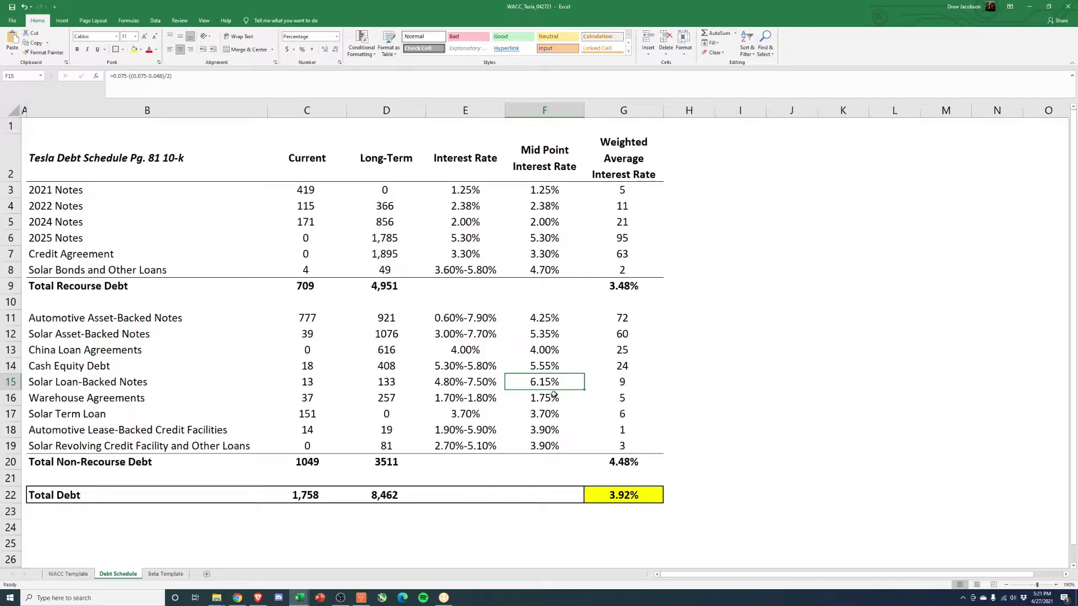
{"action": "left_click", "coordinate": [487, 388]}
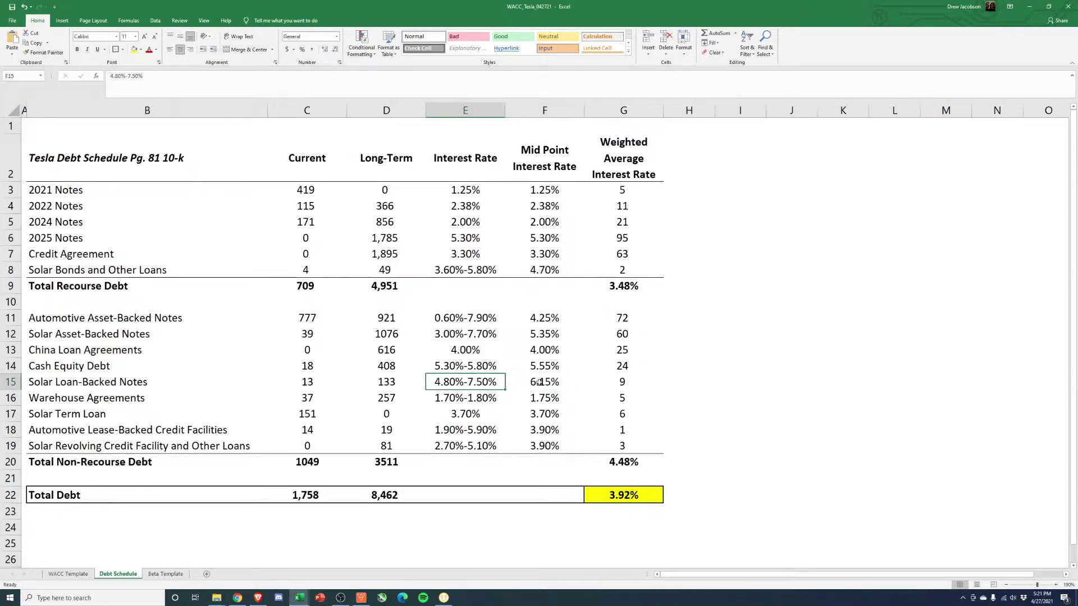
{"action": "left_click", "coordinate": [459, 445]}
{"action": "left_click", "coordinate": [459, 431]}
Review the Asset-Backed Notes rate range and the 2021 Notes amounts, midpoint and weighted rate formula
{"action": "left_click", "coordinate": [462, 322]}
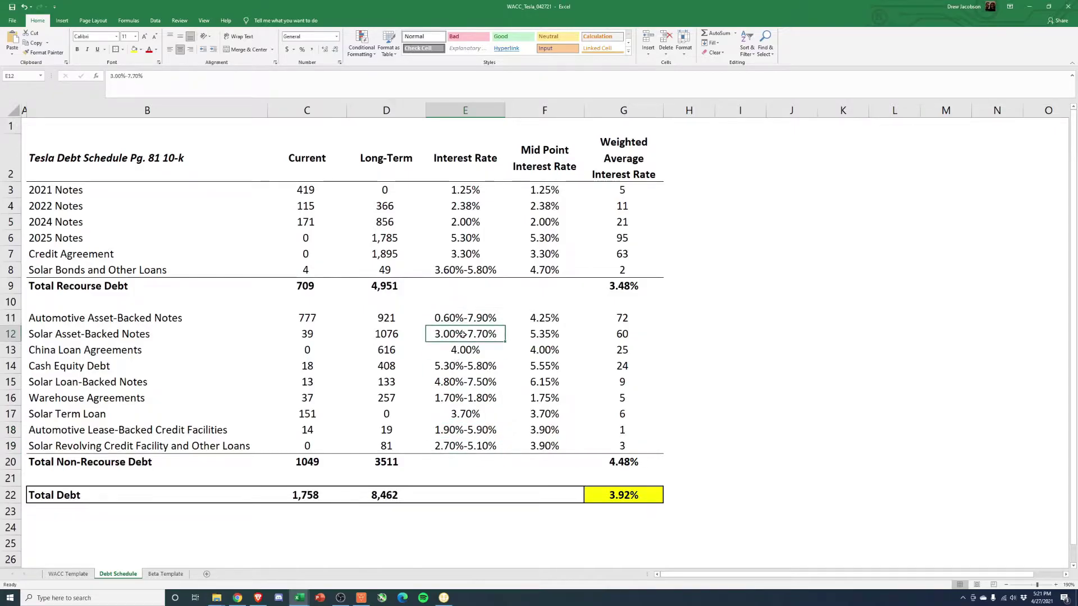
{"action": "left_click_drag", "start_coordinate": [547, 190], "coordinate": [548, 268]}
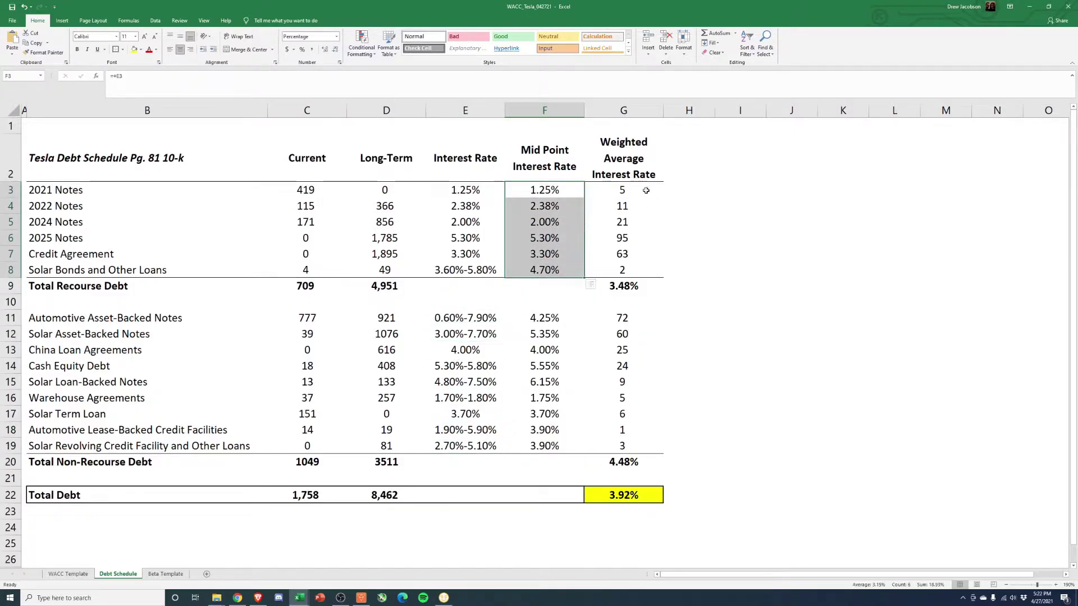
{"action": "left_click", "coordinate": [628, 190]}
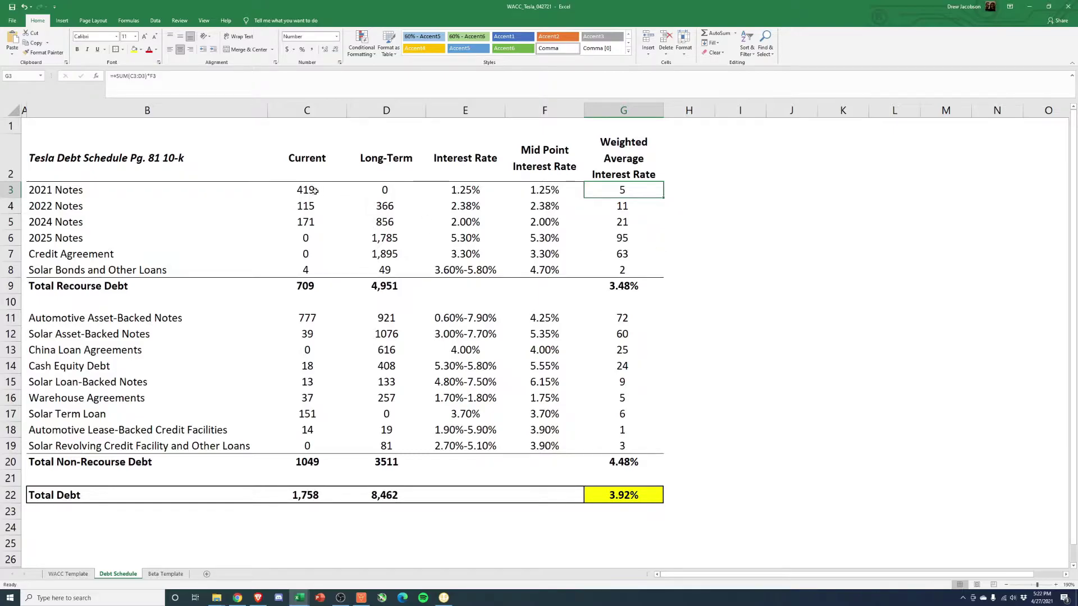
{"action": "left_click_drag", "start_coordinate": [318, 191], "coordinate": [387, 191]}
{"action": "left_click", "coordinate": [536, 192]}
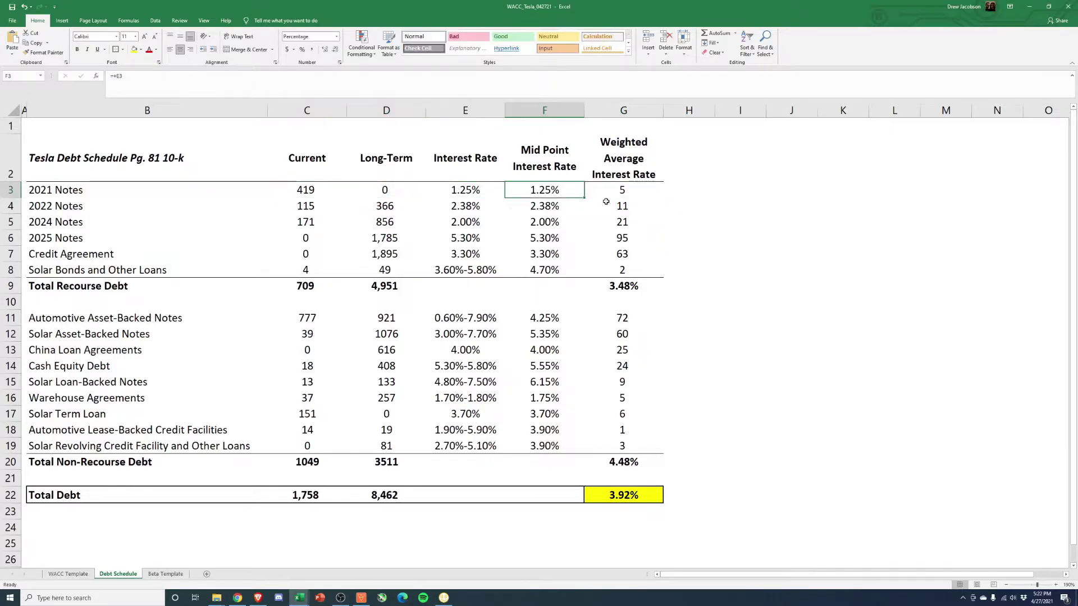
{"action": "left_click", "coordinate": [645, 192]}
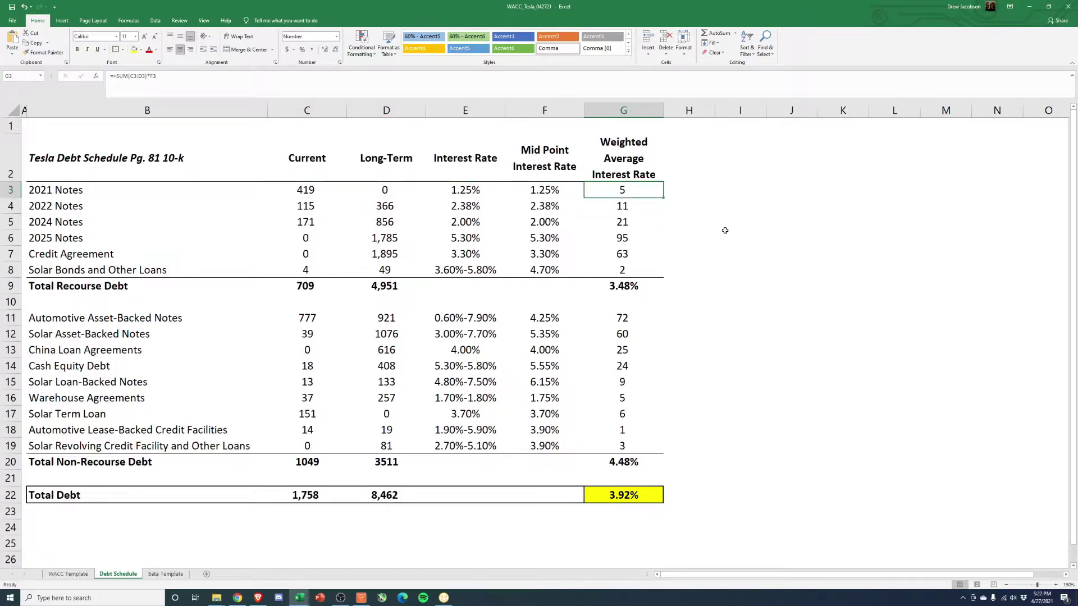
Check the Total Recourse, Non-Recourse and 3.92% Total Debt rate formulas, then return to the WACC Template
{"action": "left_click_drag", "start_coordinate": [620, 269], "coordinate": [623, 190]}
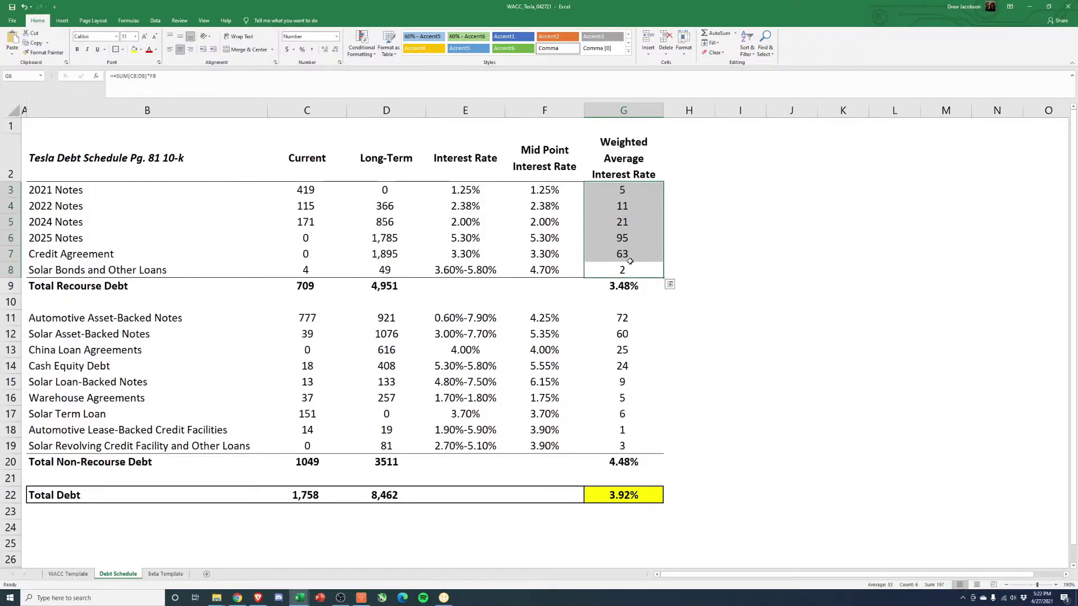
{"action": "left_click", "coordinate": [622, 288]}
{"action": "left_click_drag", "start_coordinate": [310, 289], "coordinate": [392, 287]}
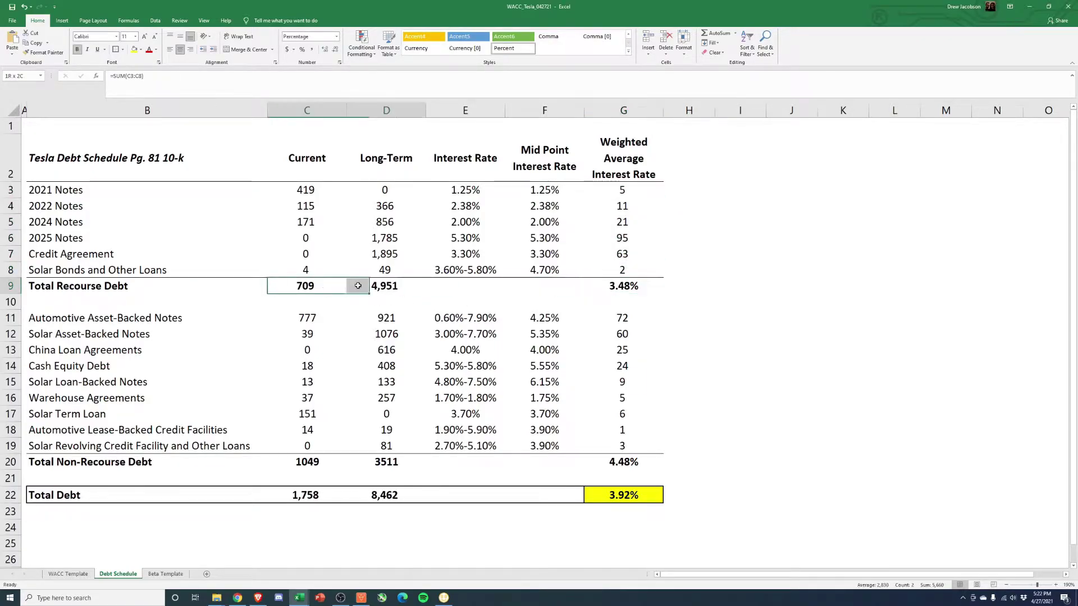
{"action": "left_click", "coordinate": [609, 283]}
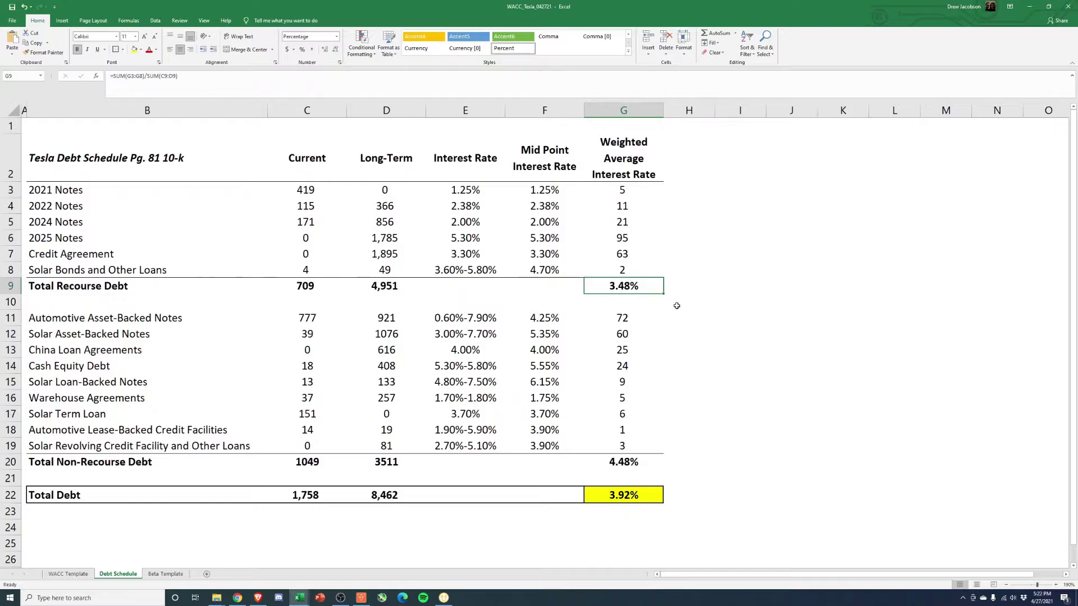
{"action": "left_click", "coordinate": [589, 459]}
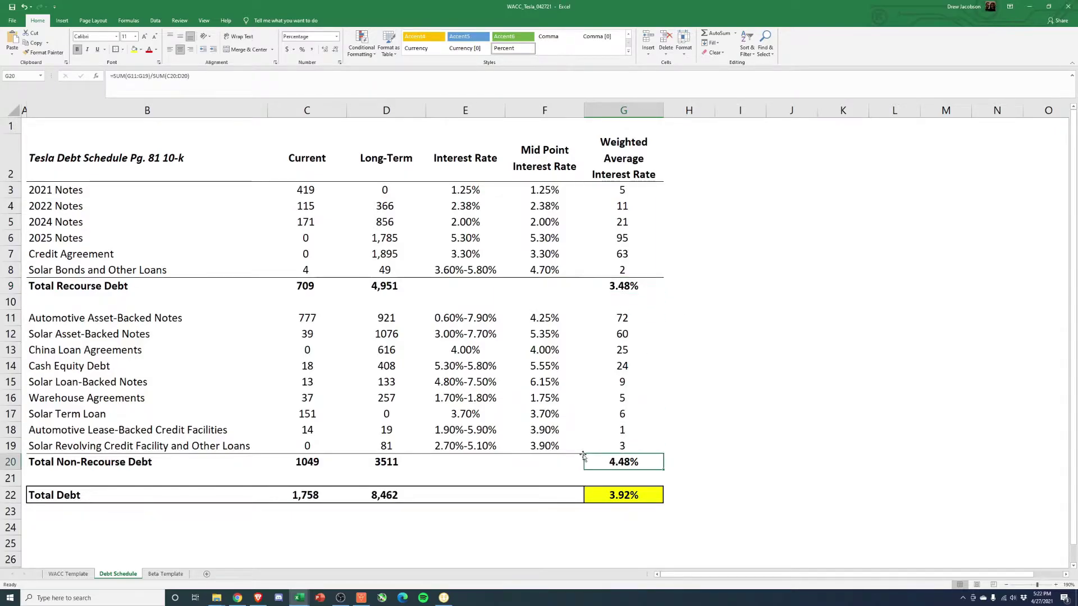
{"action": "left_click", "coordinate": [622, 498]}
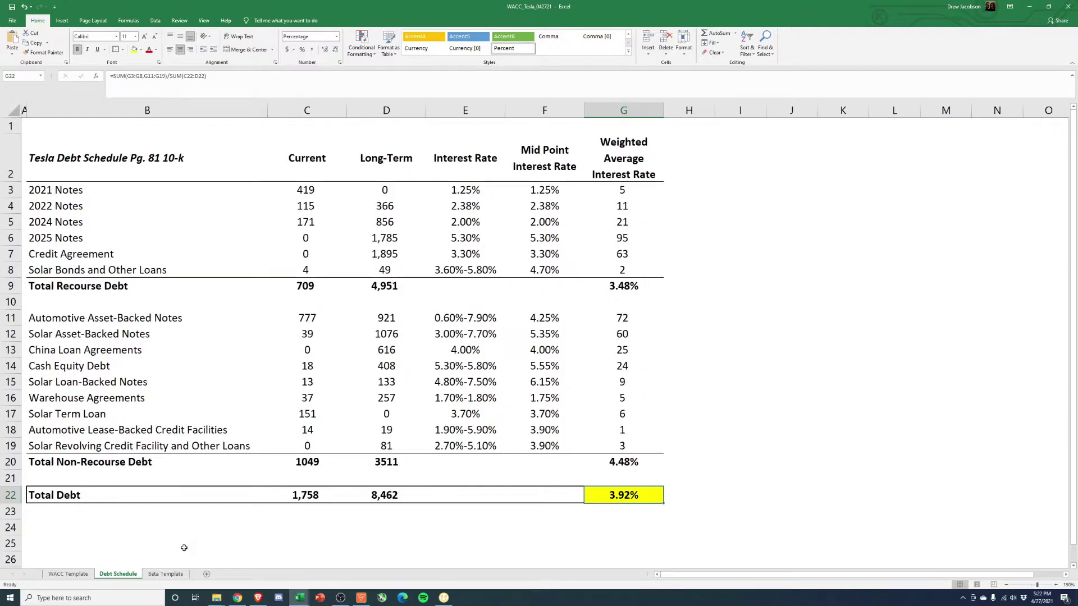
{"action": "left_click", "coordinate": [68, 574]}
Check Cost of Equity, the 2.24% Treasury Yield against the Treasury yield curve page, and Expected Market Return
{"action": "left_click", "coordinate": [313, 266]}
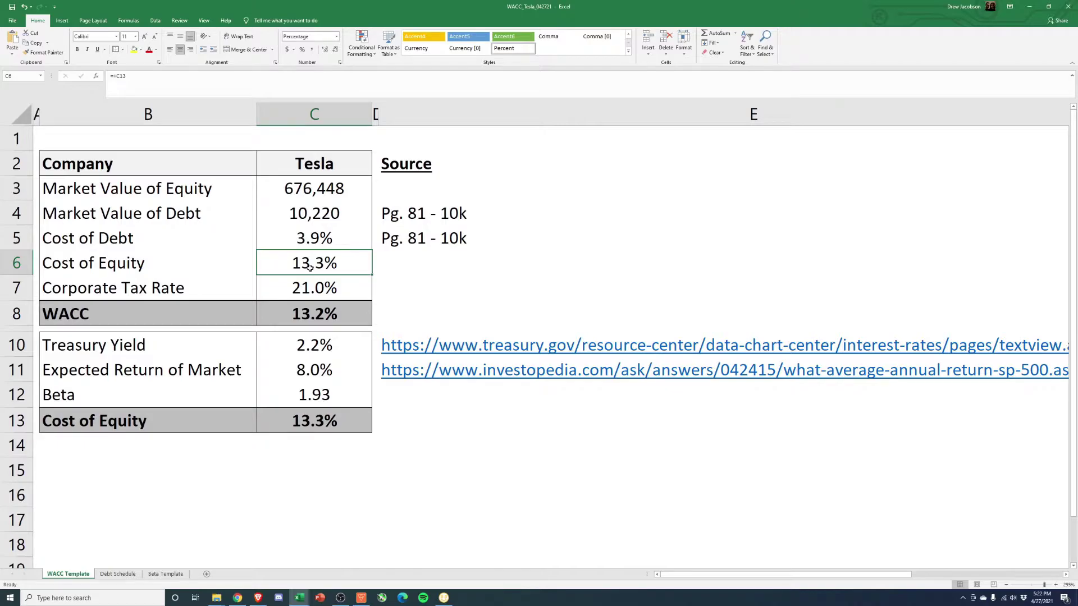
{"action": "left_click", "coordinate": [338, 351]}
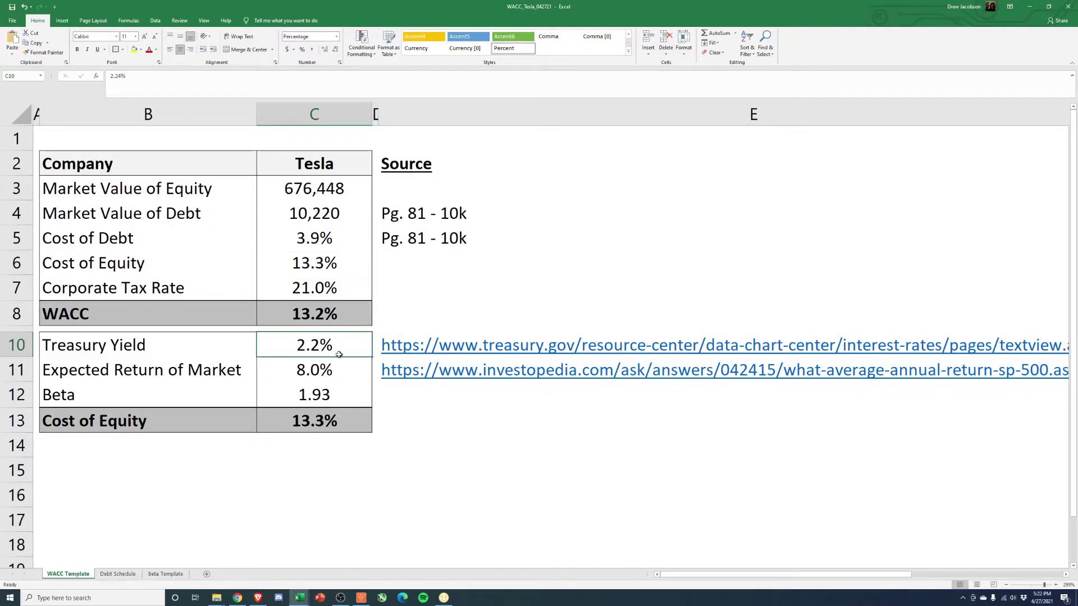
{"action": "left_click", "coordinate": [258, 596]}
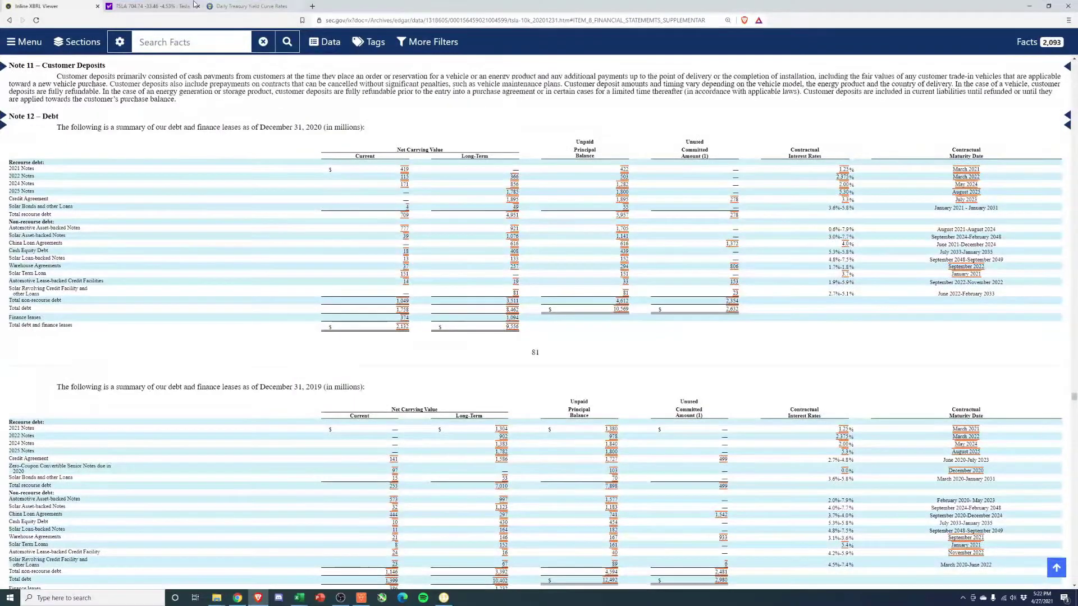
{"action": "left_click", "coordinate": [253, 6]}
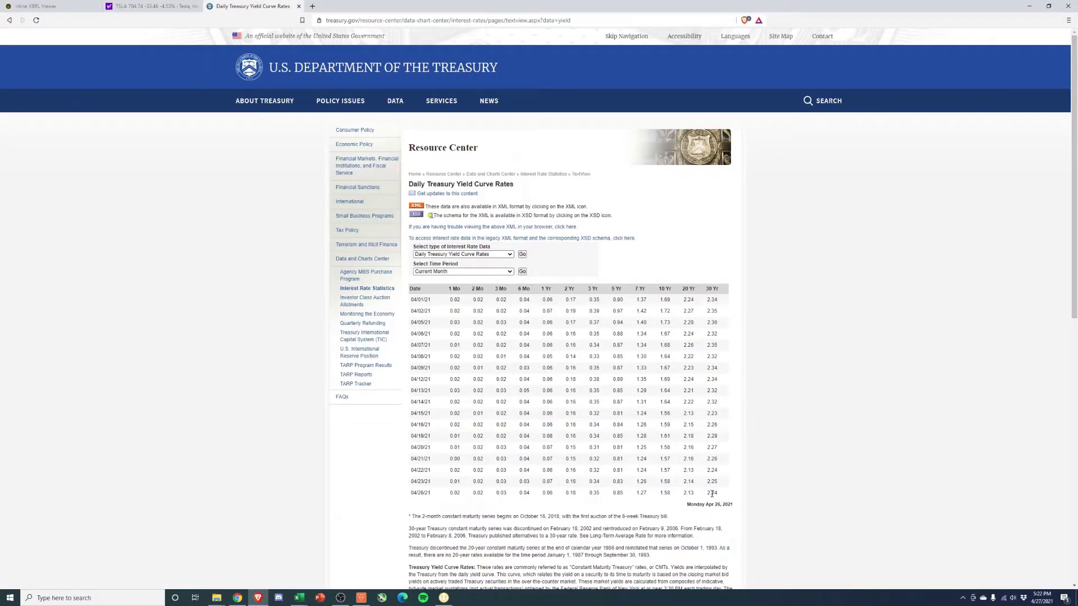
{"action": "left_click", "coordinate": [1029, 6]}
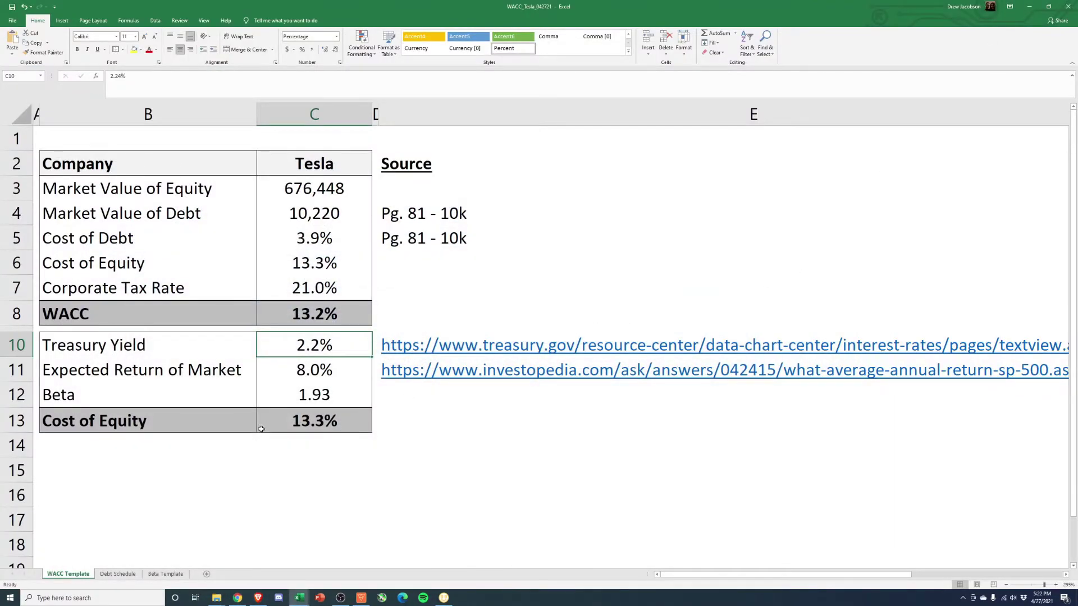
{"action": "left_click", "coordinate": [321, 377]}
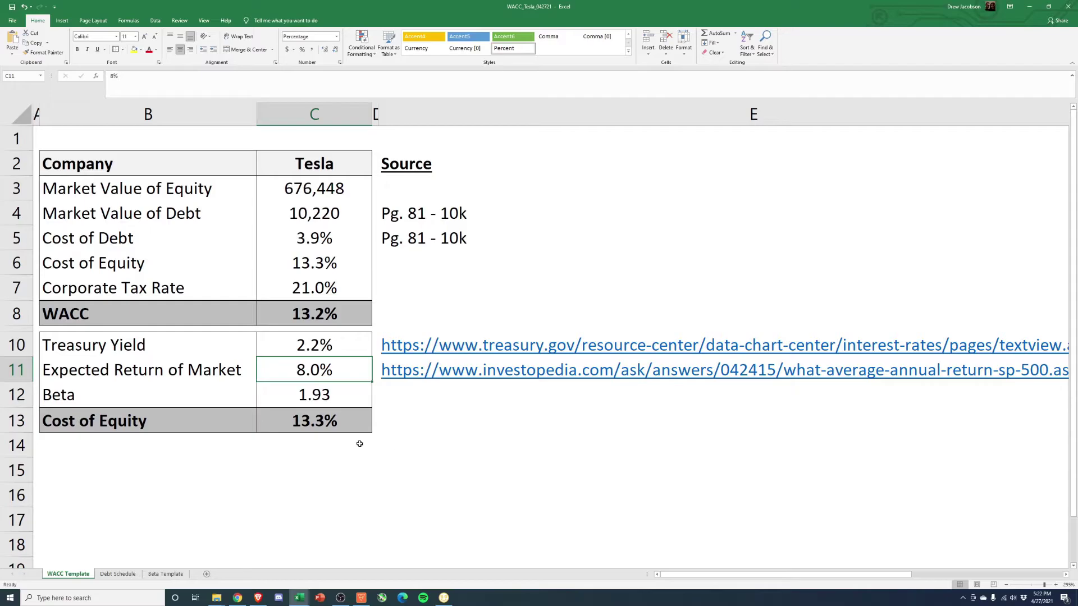
{"action": "key", "text": "Down"}
On the Beta Template, review Tesla and SPY closing prices and the variance, covariance and 1.93 beta formulas
{"action": "left_click", "coordinate": [164, 574]}
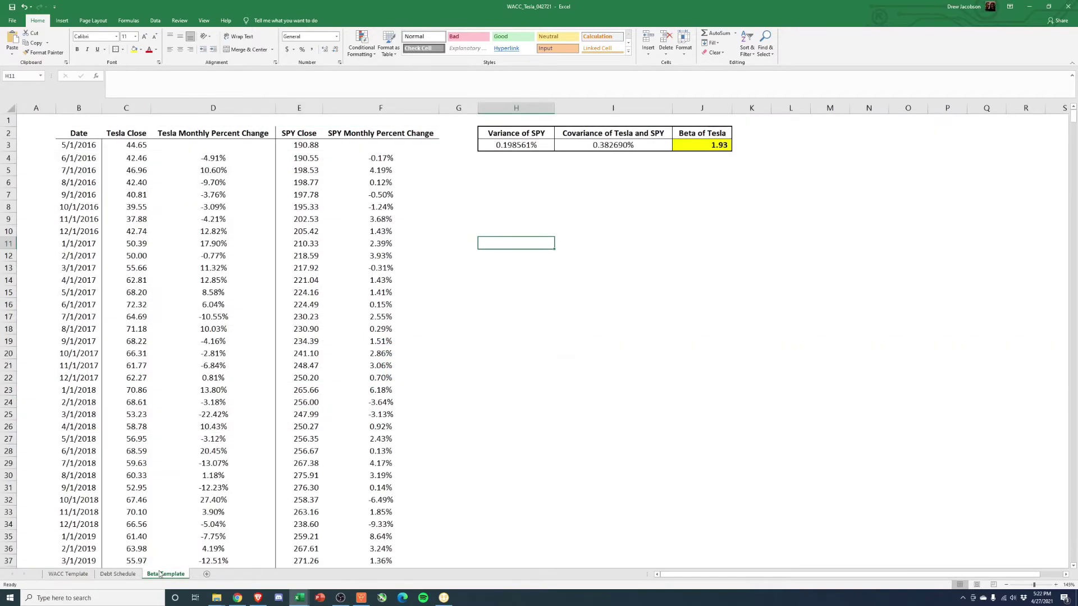
{"action": "left_click", "coordinate": [130, 144]}
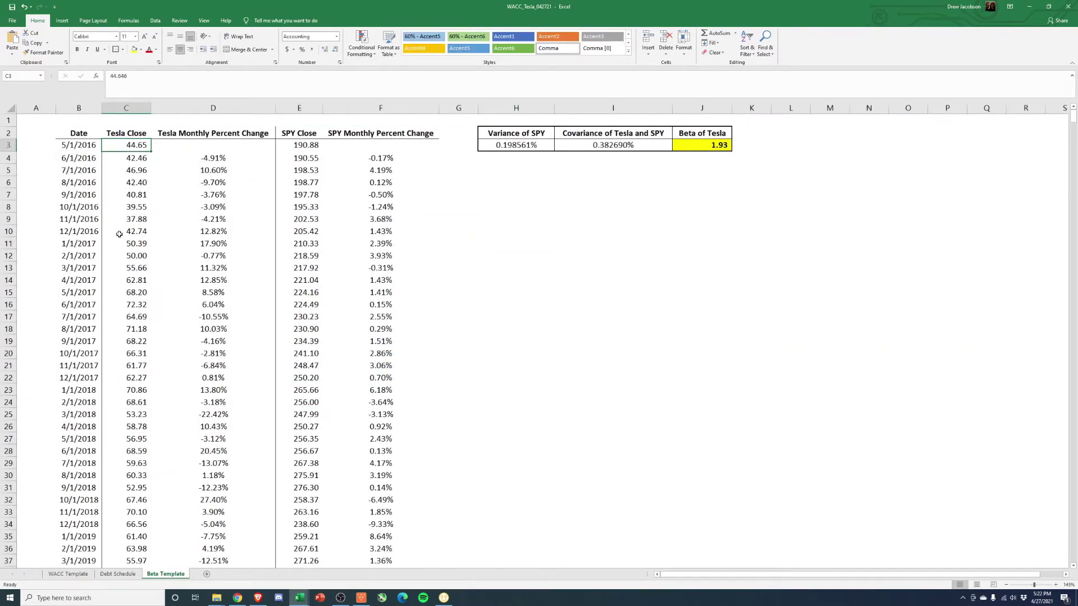
{"action": "scroll", "coordinate": [124, 247], "scroll_direction": "down", "scroll_amount": 13}
{"action": "scroll", "coordinate": [121, 258], "scroll_direction": "up", "scroll_amount": 8}
{"action": "scroll", "coordinate": [122, 257], "scroll_direction": "up", "scroll_amount": 5}
{"action": "left_click", "coordinate": [303, 146]}
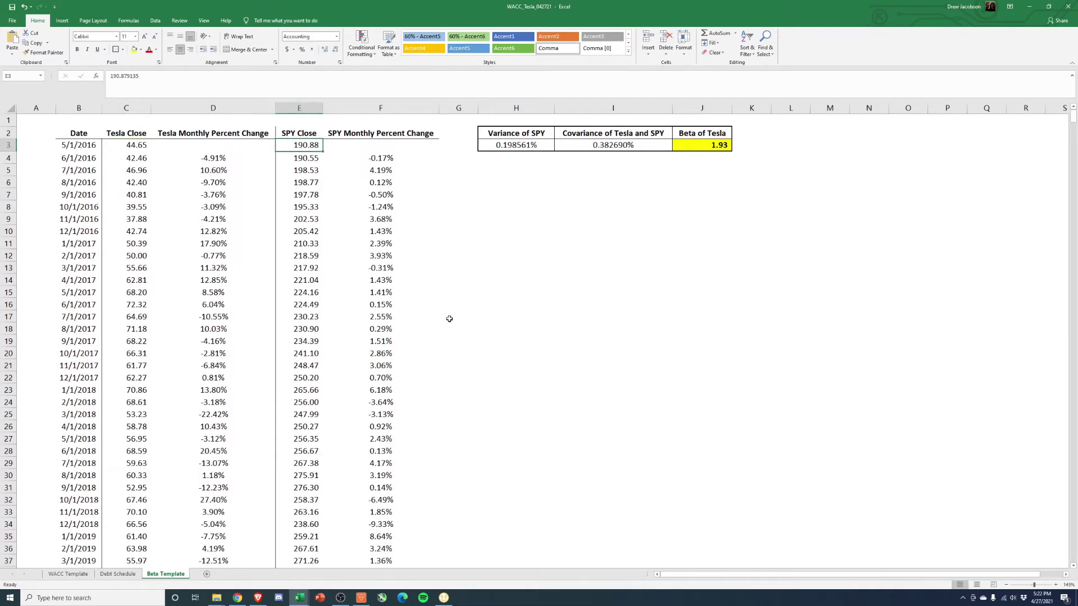
{"action": "left_click", "coordinate": [516, 144]}
{"action": "left_click", "coordinate": [622, 147]}
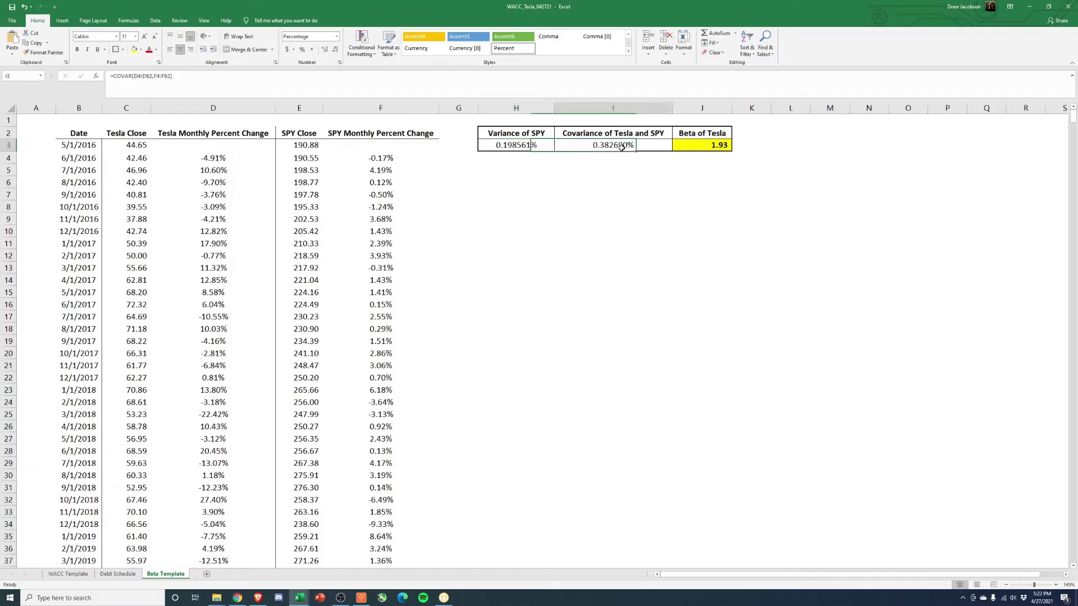
{"action": "left_click", "coordinate": [708, 147]}
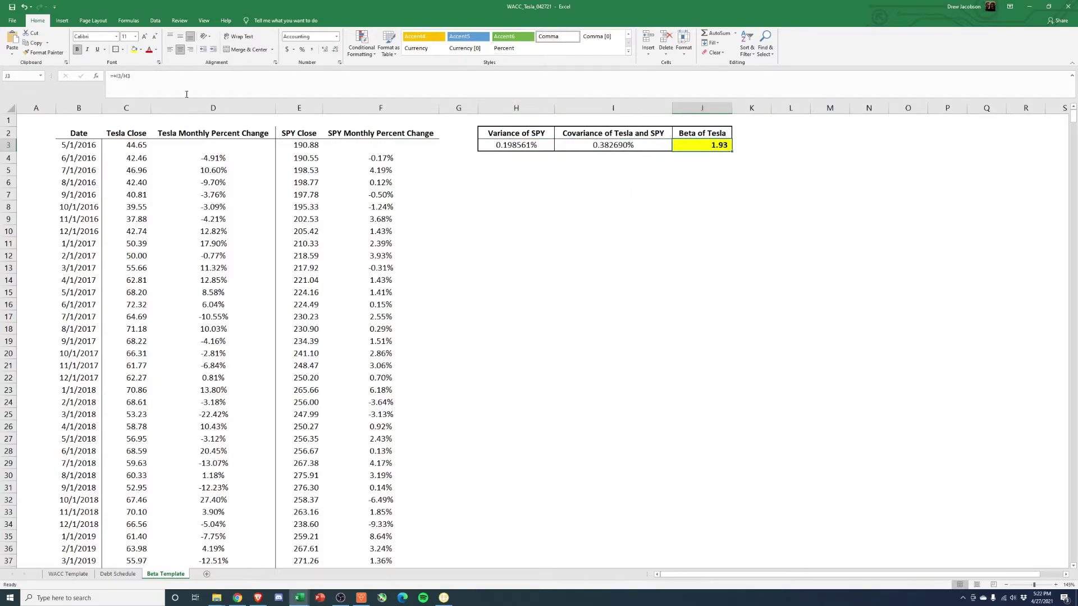
{"action": "left_click", "coordinate": [80, 575]}
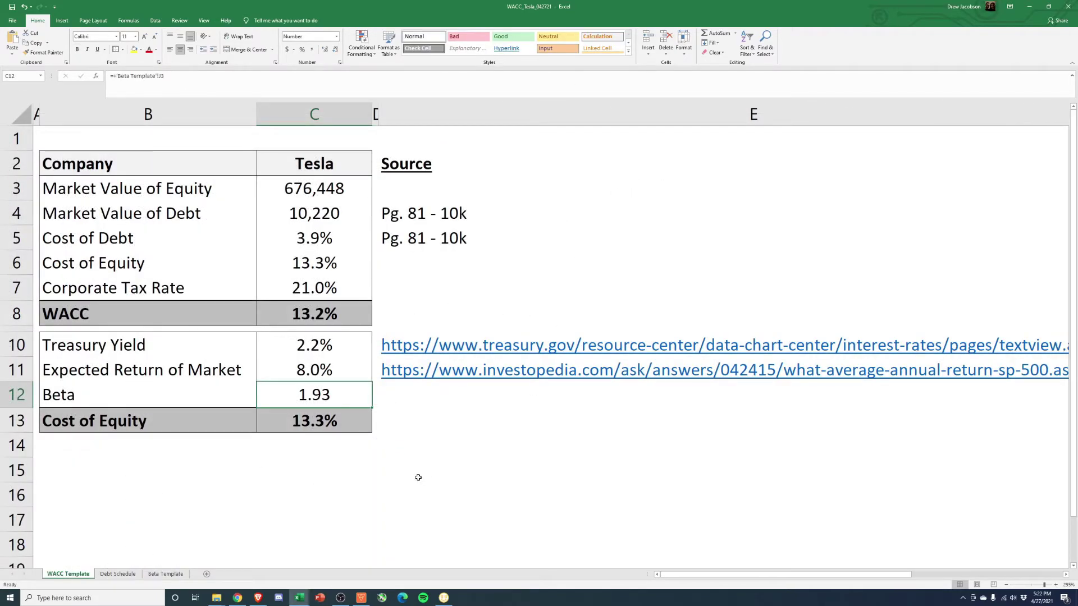
{"action": "key", "text": "Down"}
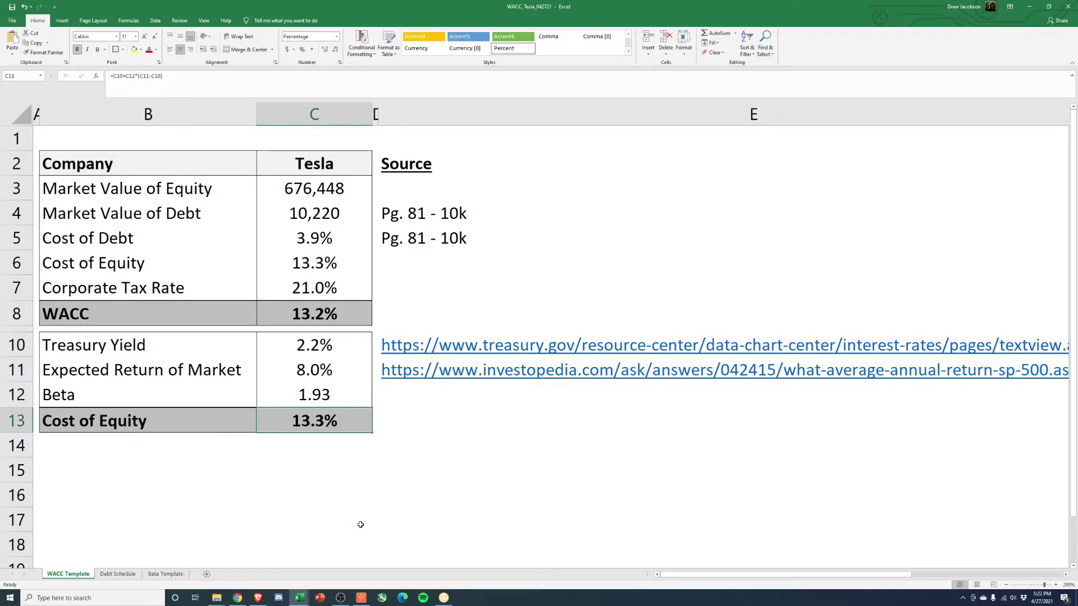
{"action": "left_click", "coordinate": [318, 287]}
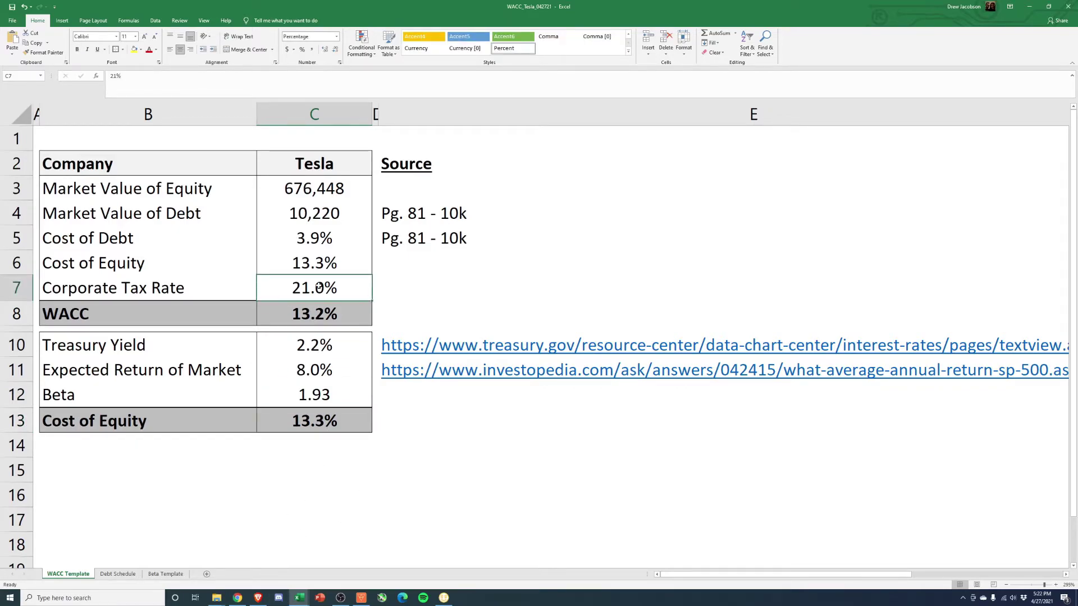
{"action": "left_click", "coordinate": [315, 309]}
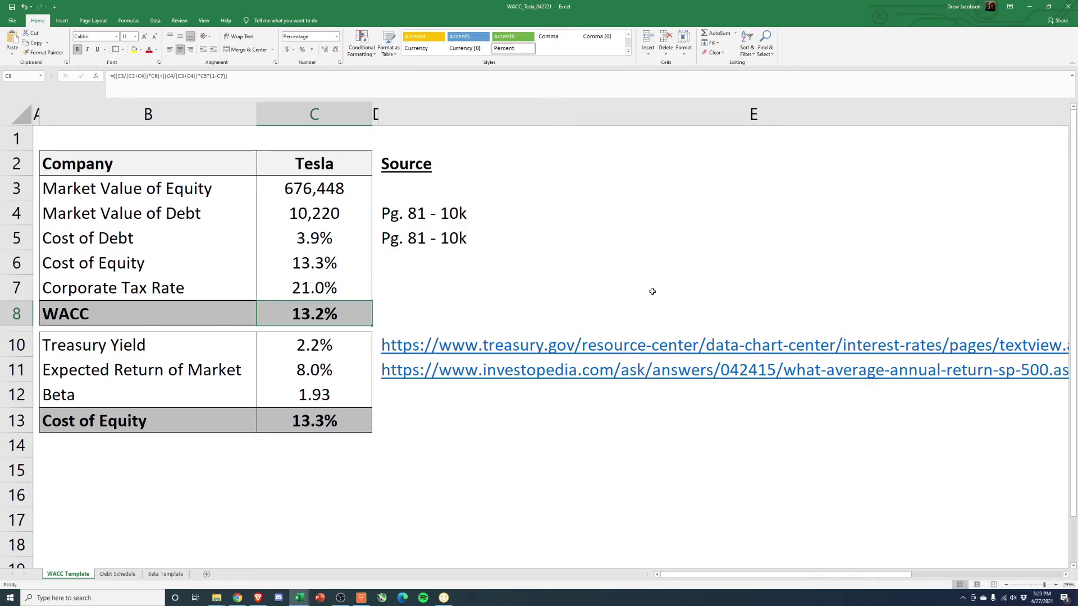
{"action": "left_click", "coordinate": [475, 313]}
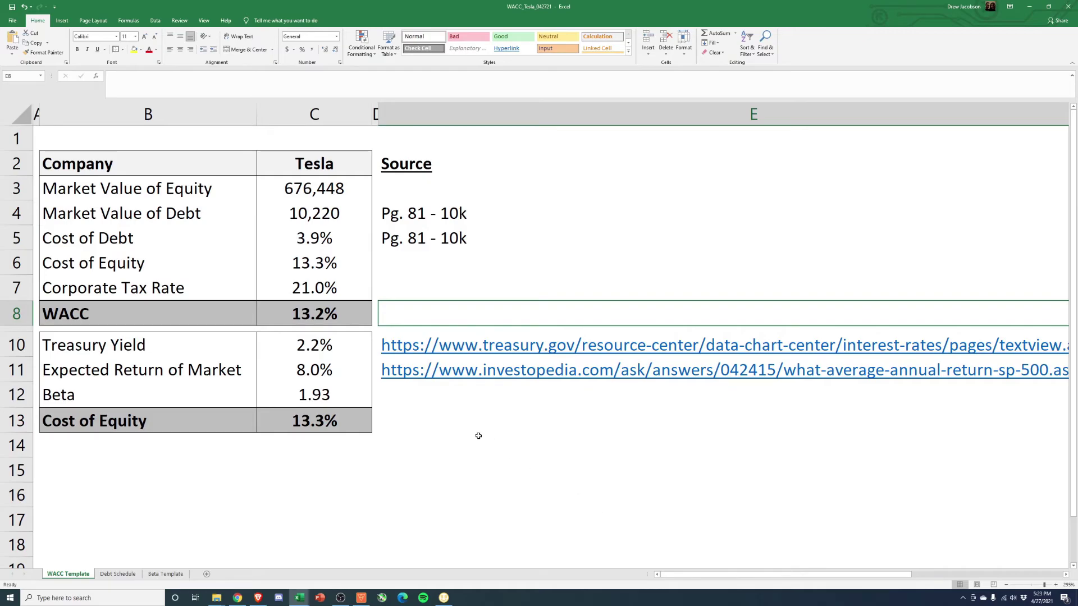
{"action": "left_click", "coordinate": [257, 598]}
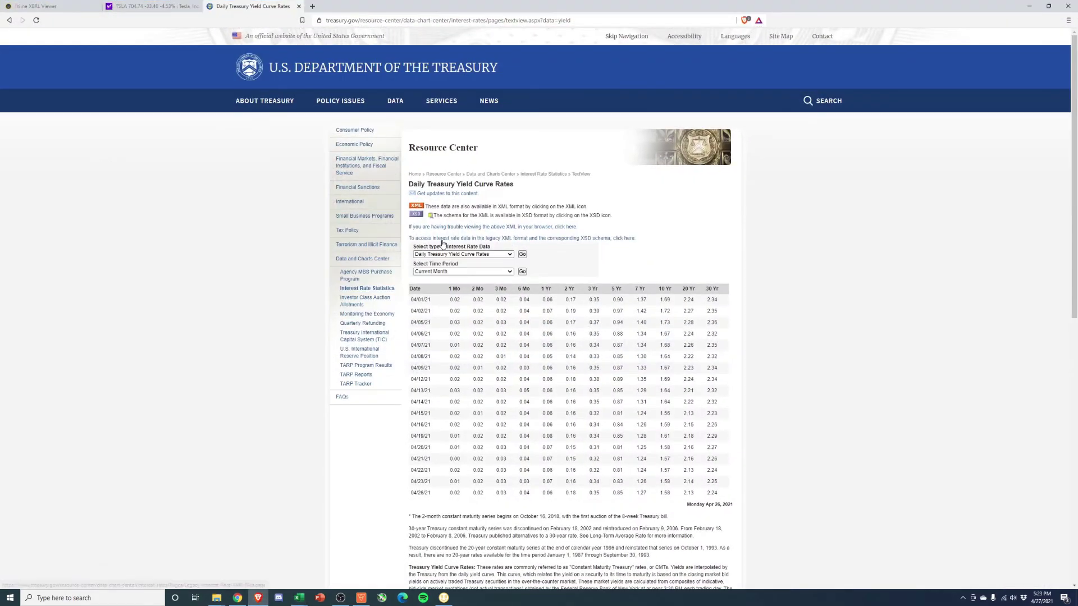
{"action": "left_click", "coordinate": [36, 6]}
{"action": "left_click", "coordinate": [148, 7]}
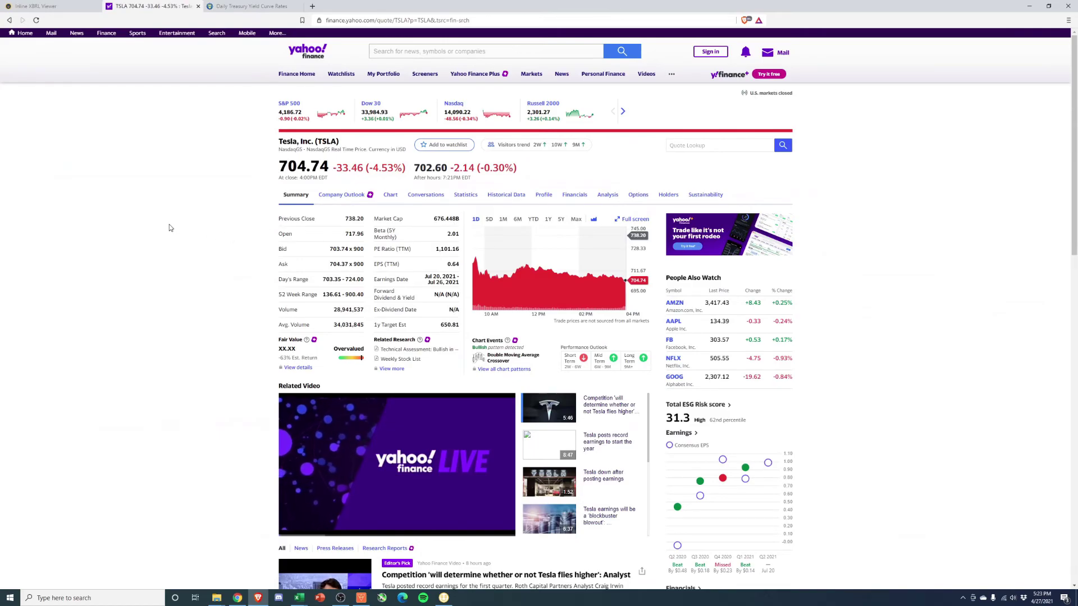
{"action": "left_click", "coordinate": [1028, 6]}
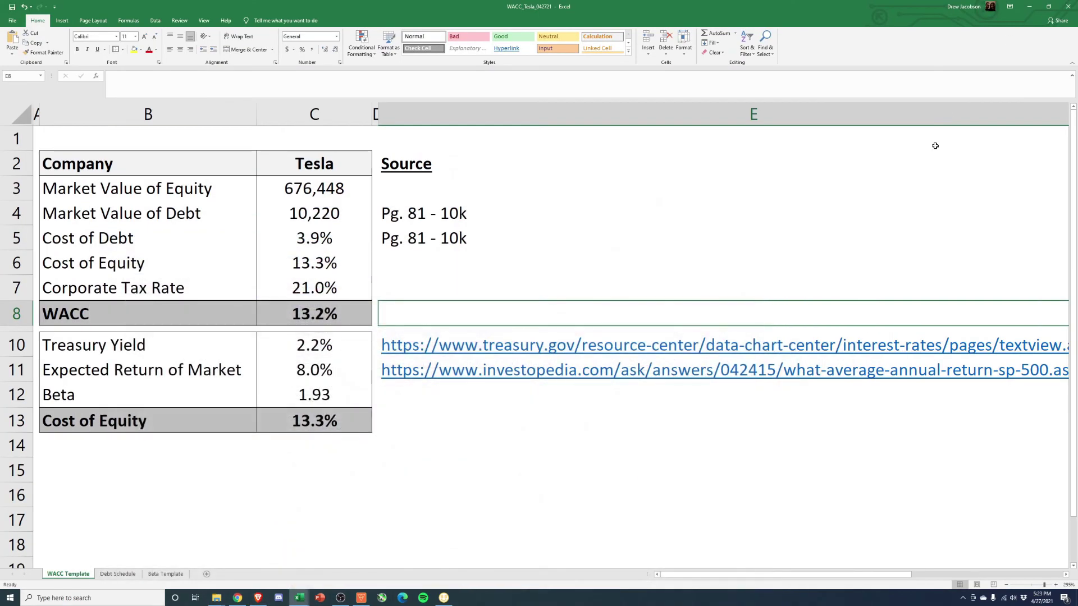